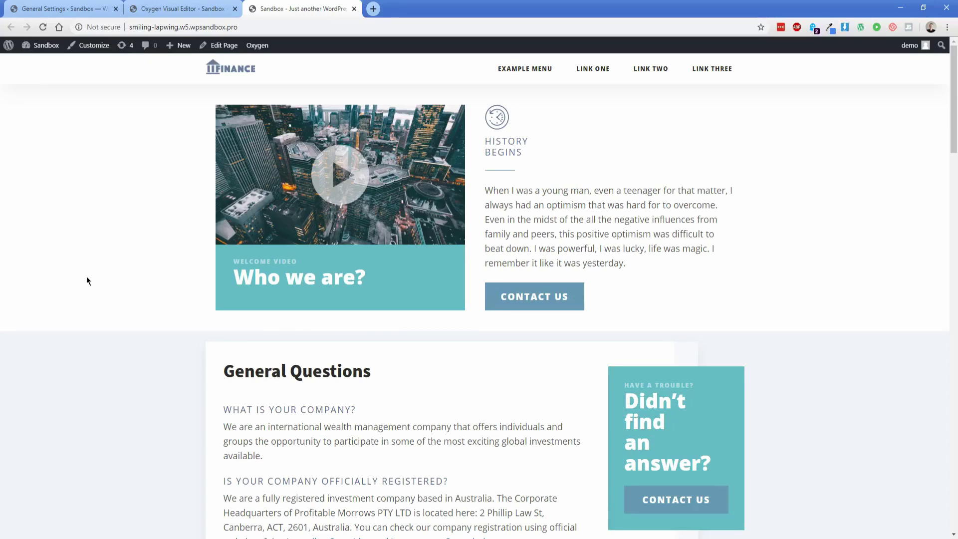
# Scroll down the live finance page, jump back to the top, then return to the Oxygen visual editor
pyautogui.scroll(-15, 86, 278)
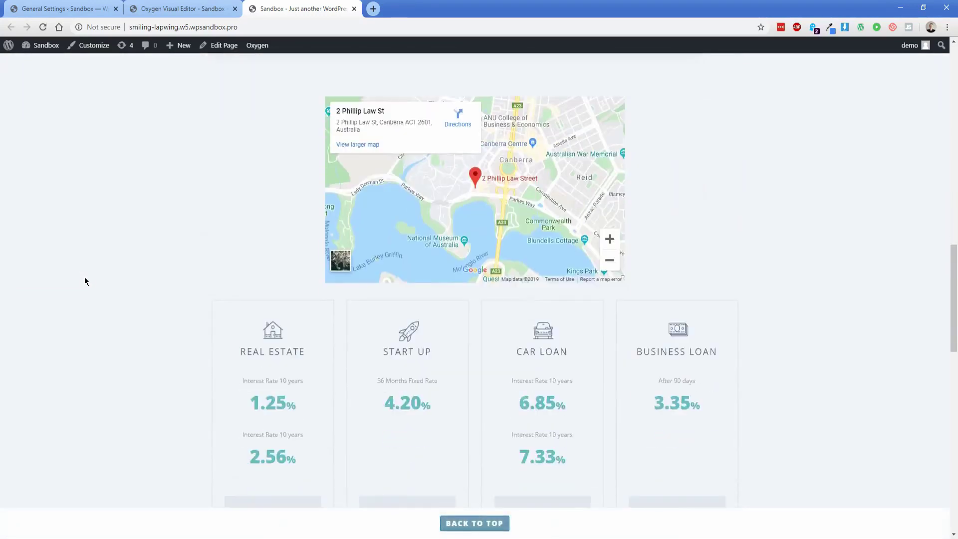
pyautogui.scroll(-1, 84, 277)
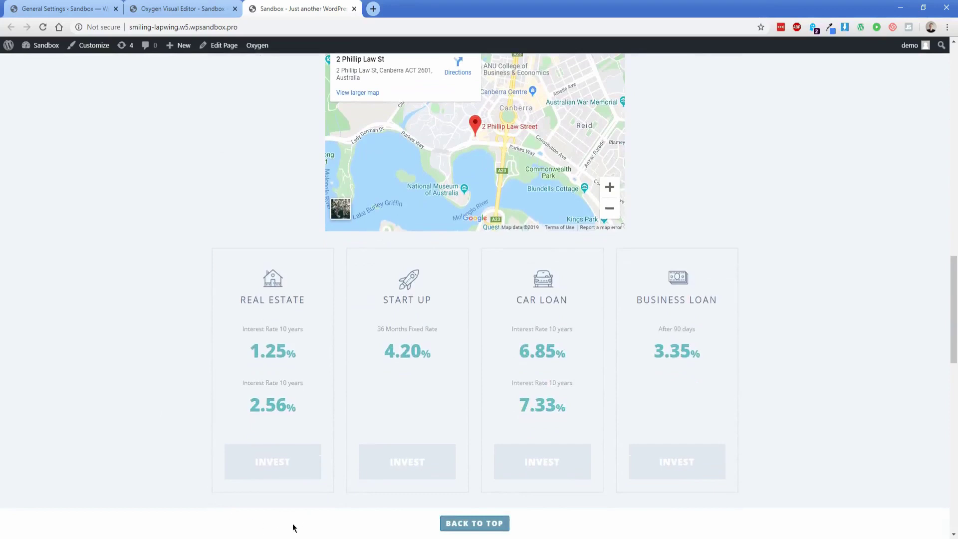
pyautogui.scroll(-7, 136, 367)
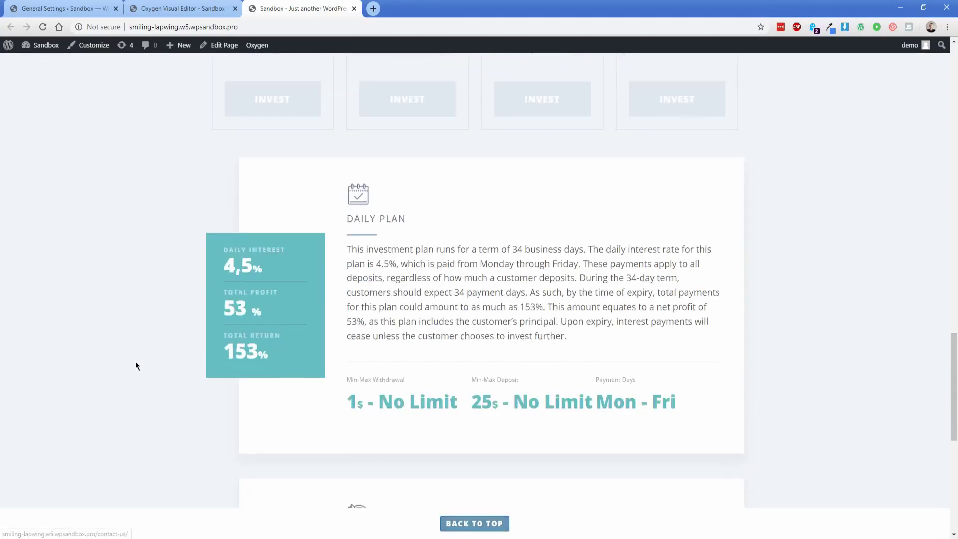
pyautogui.scroll(-4, 136, 364)
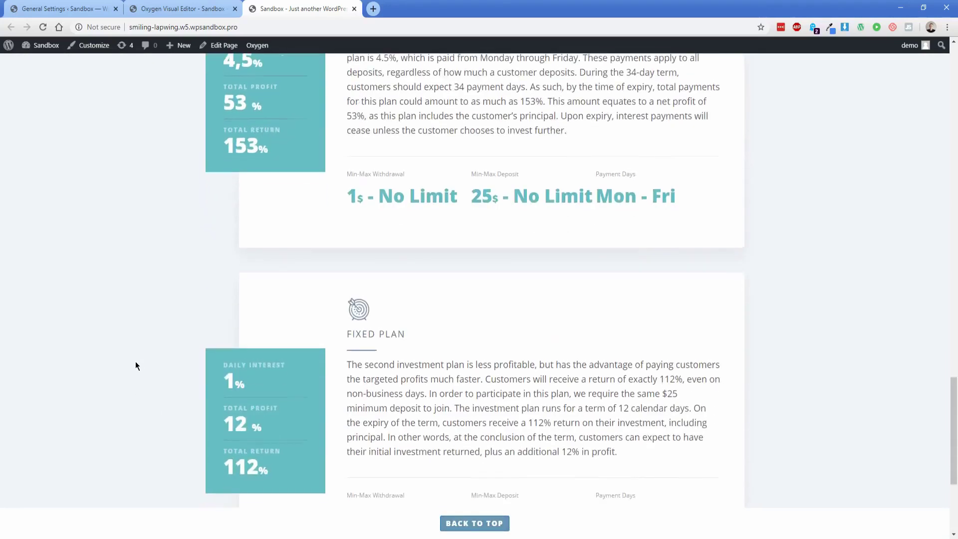
pyautogui.click(470, 523)
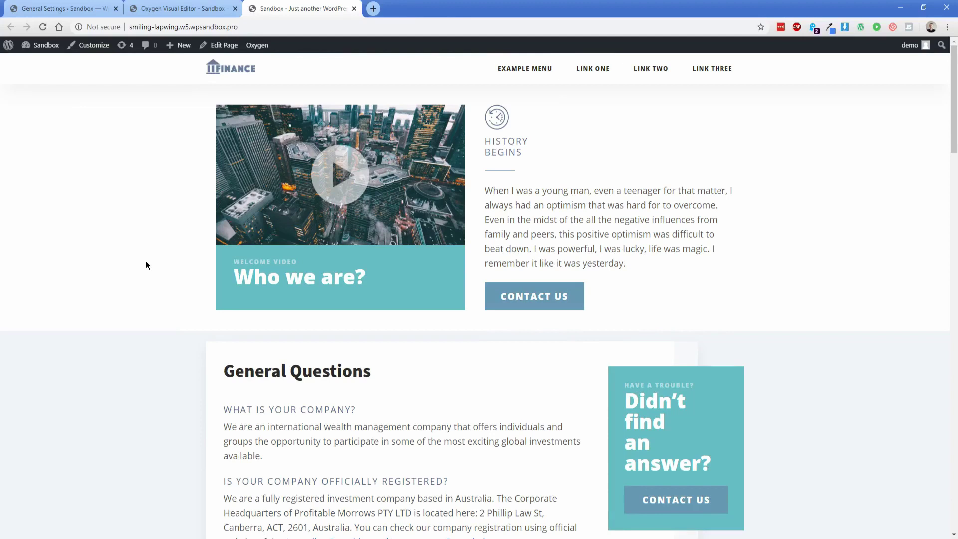
pyautogui.hotkey('ctrl', 'shift', 'Tab')
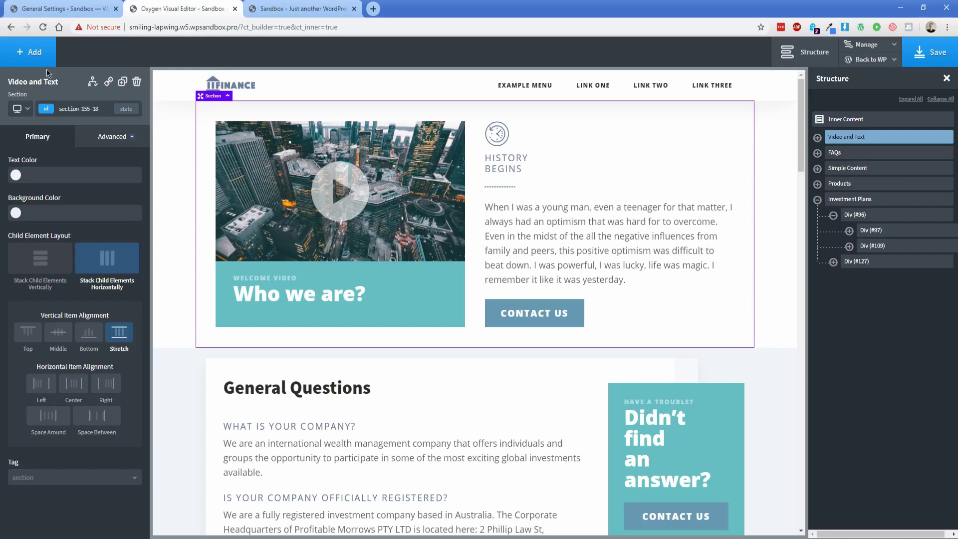
# Add a Header Builder with Stack Vertically Below set to Never and a white #ffffff background
pyautogui.click(29, 52)
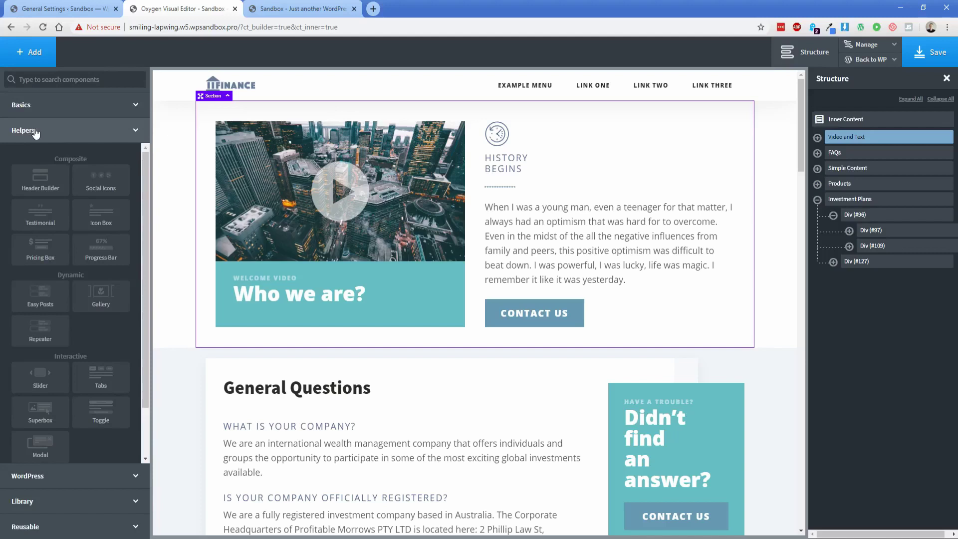
pyautogui.click(40, 188)
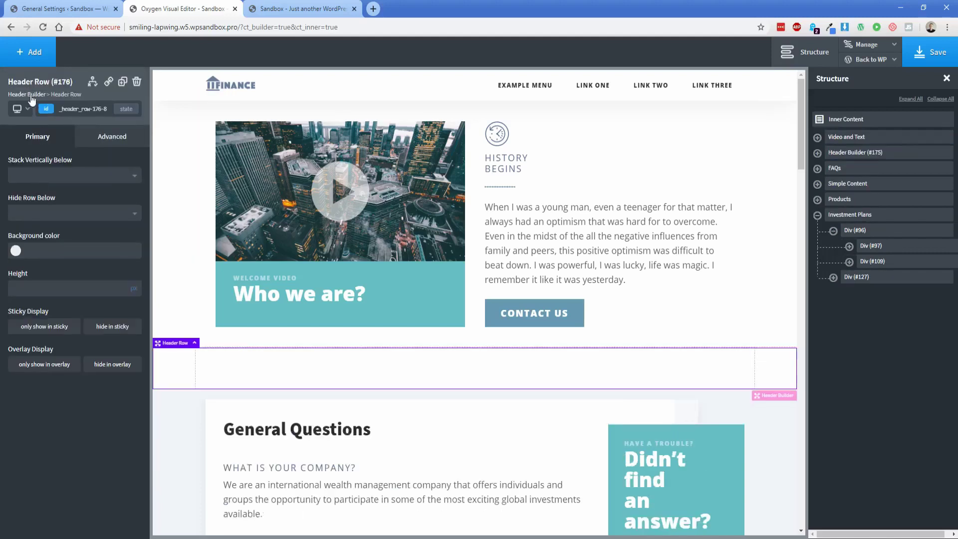
pyautogui.click(32, 95)
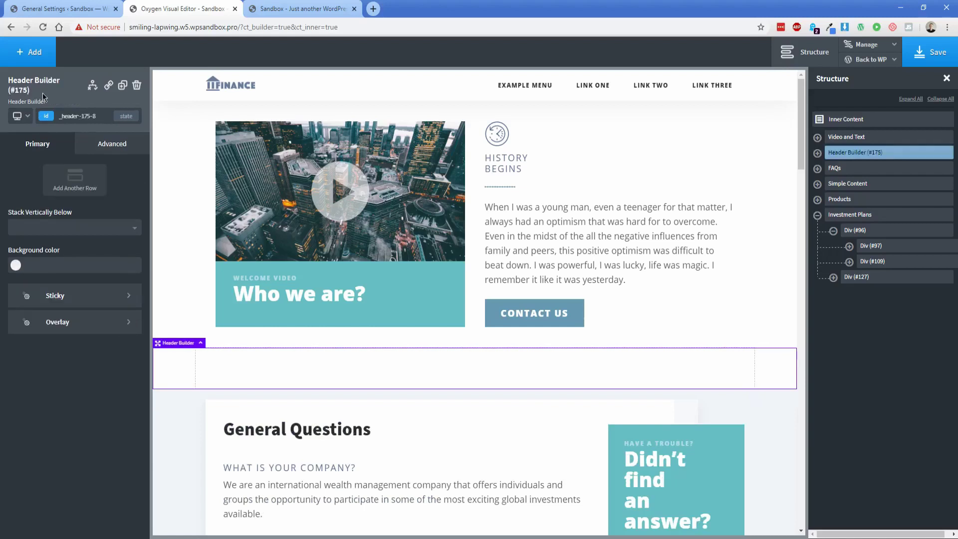
pyautogui.click(37, 230)
pyautogui.click(25, 304)
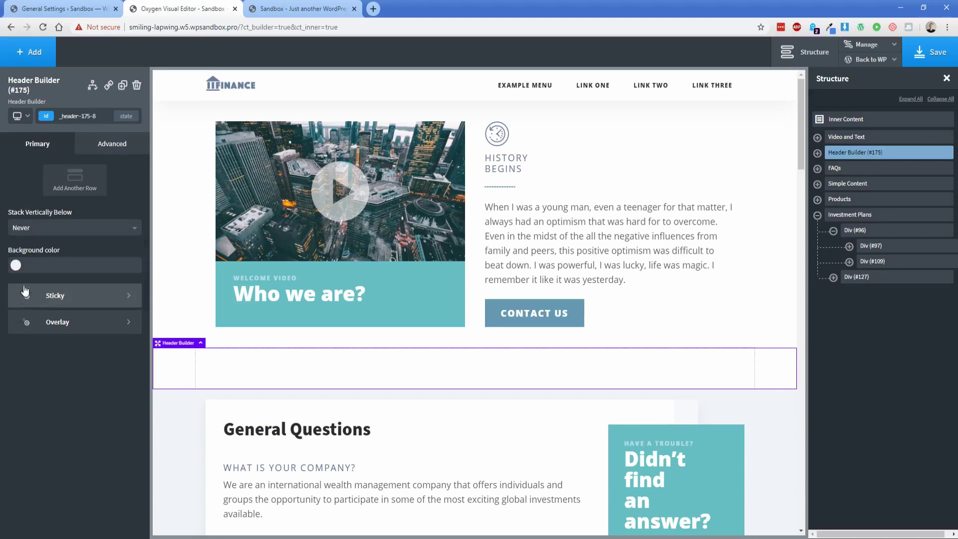
pyautogui.click(22, 265)
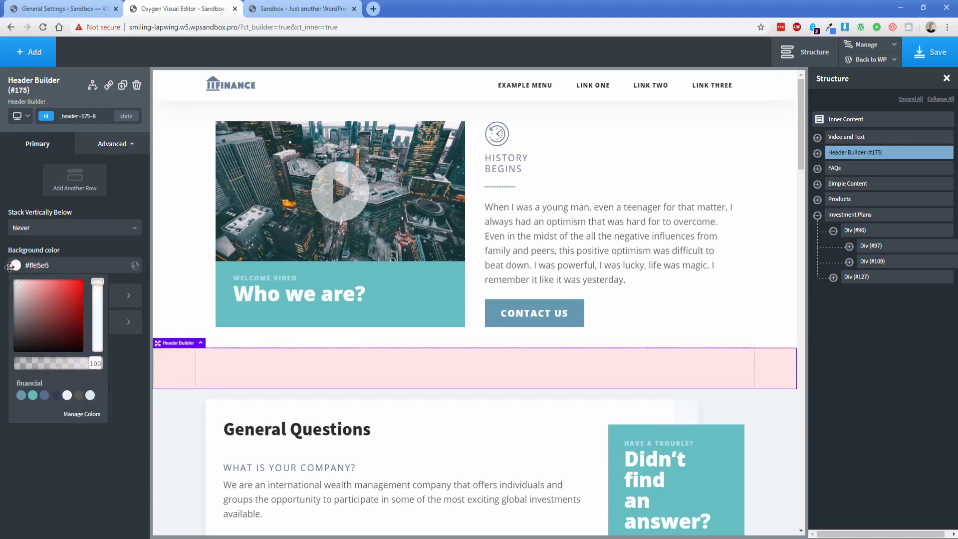
pyautogui.click(42, 250)
# Enable the sticky header with a 1080 px scroll distance and a white #ffffff sticky background
pyautogui.click(64, 296)
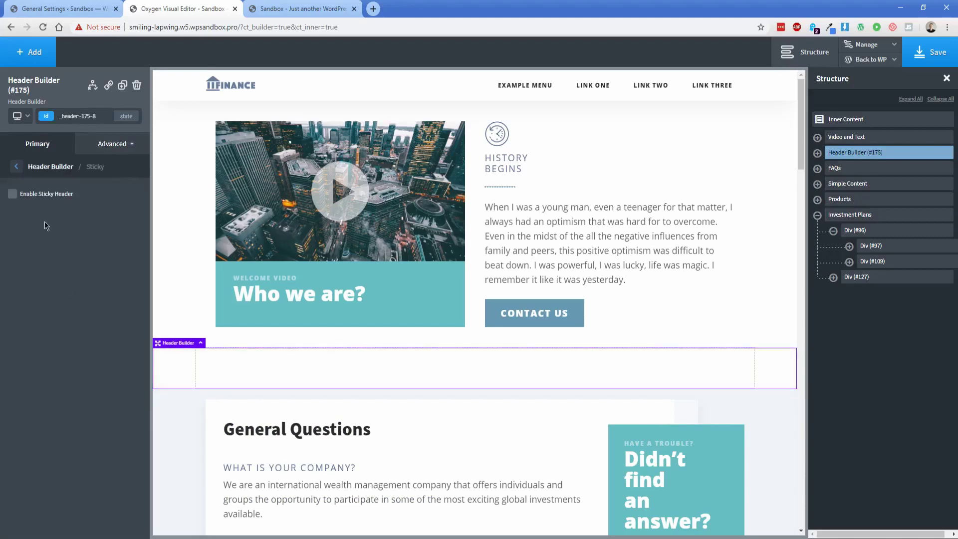
pyautogui.click(41, 198)
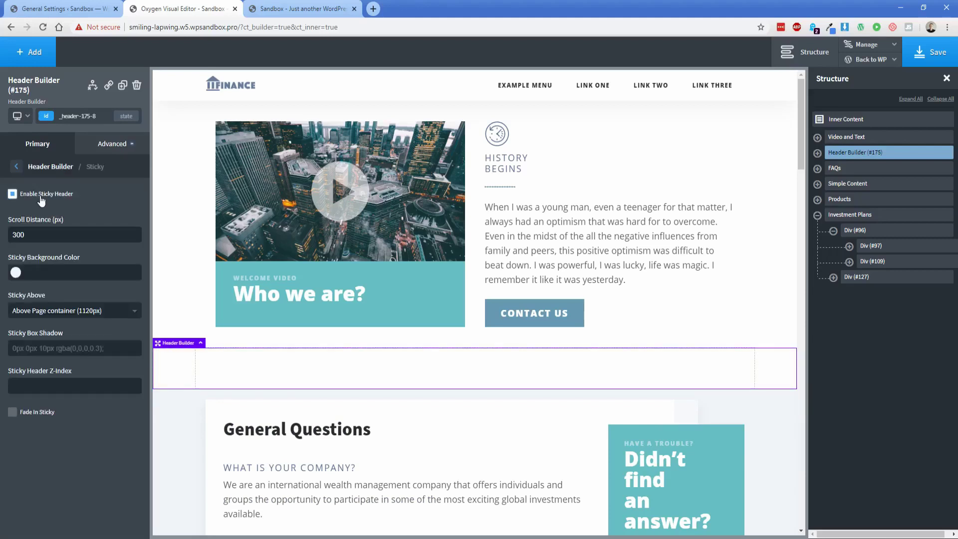
pyautogui.doubleClick(46, 234)
pyautogui.write('1080')
pyautogui.click(15, 272)
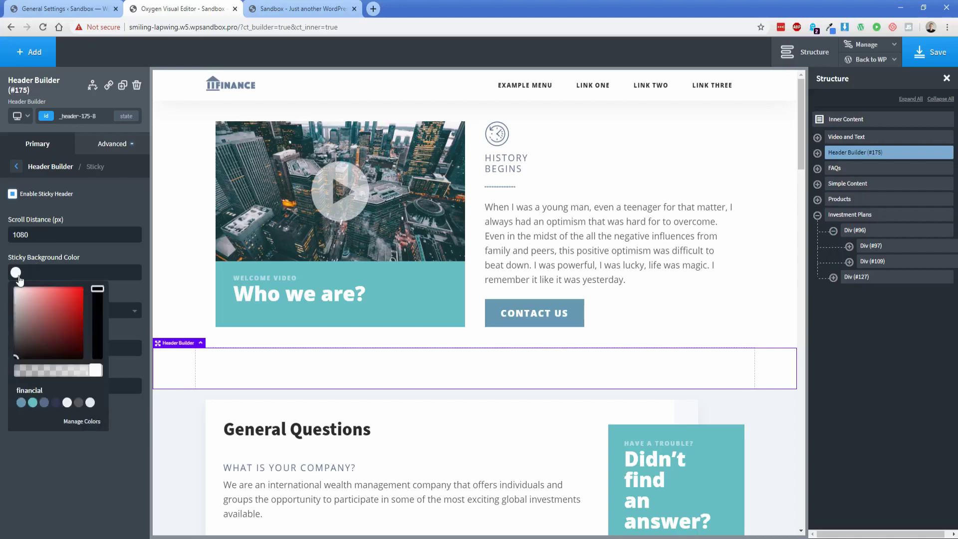
pyautogui.click(16, 291)
pyautogui.moveTo(16, 291); pyautogui.dragTo(14, 287)
pyautogui.click(40, 250)
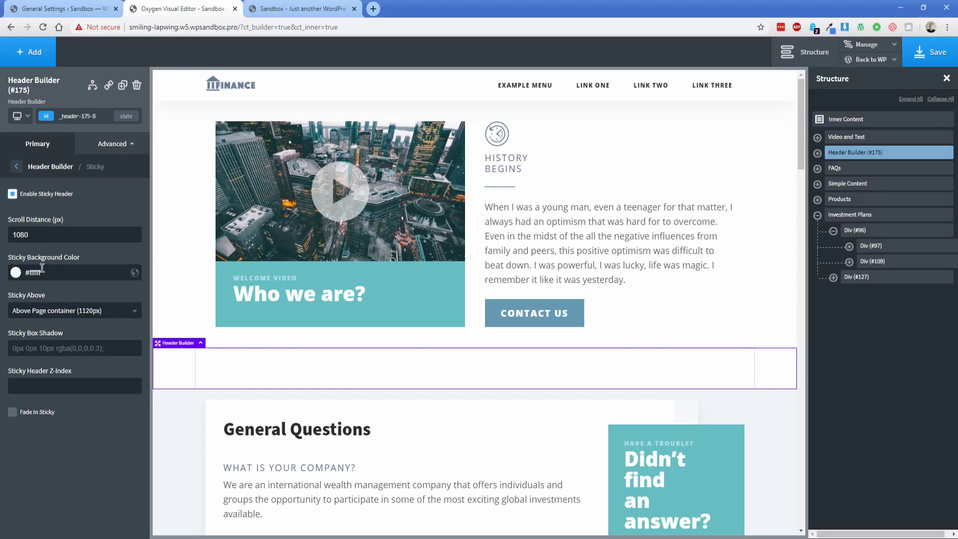
# Set Sticky Above to Always, z-index 25, and a 0.5 s fade-in for the sticky header
pyautogui.click(45, 315)
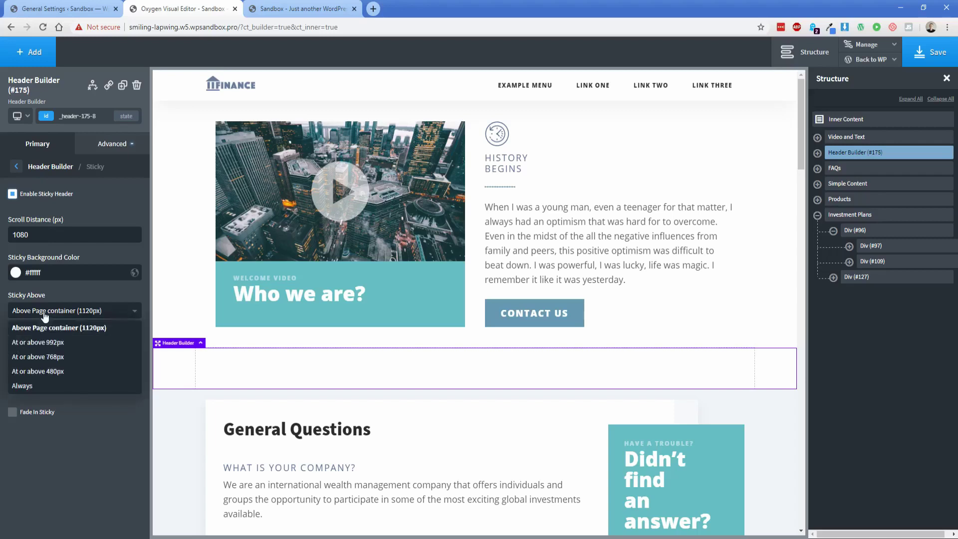
pyautogui.click(31, 387)
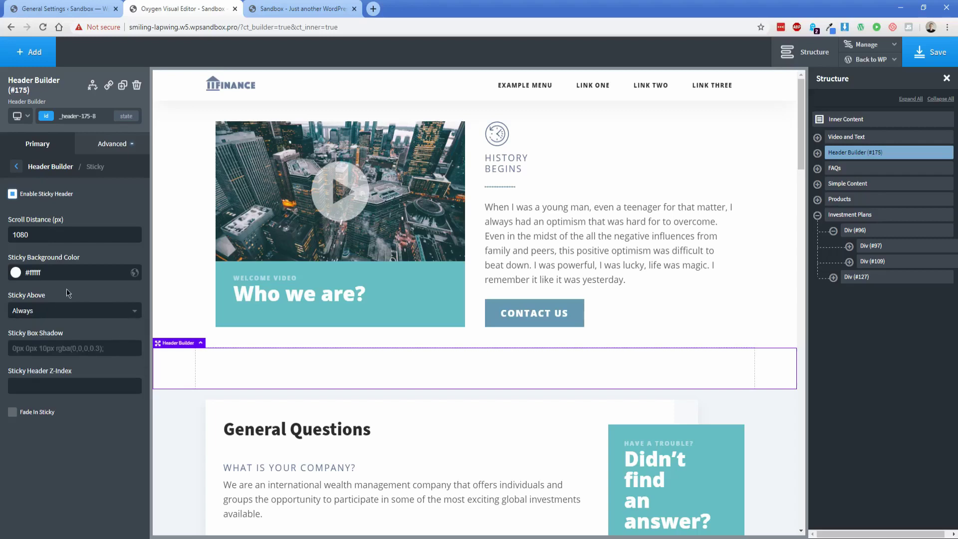
pyautogui.click(52, 316)
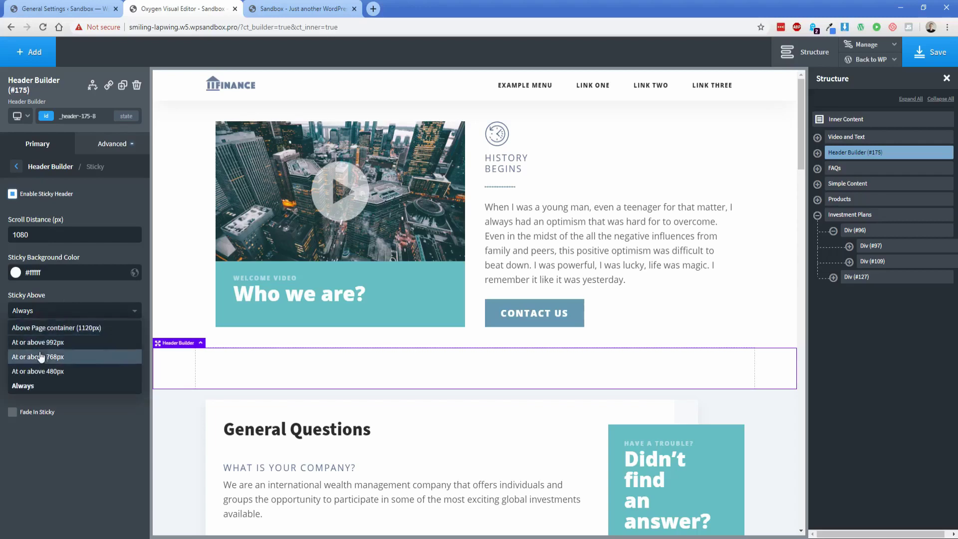
pyautogui.click(42, 389)
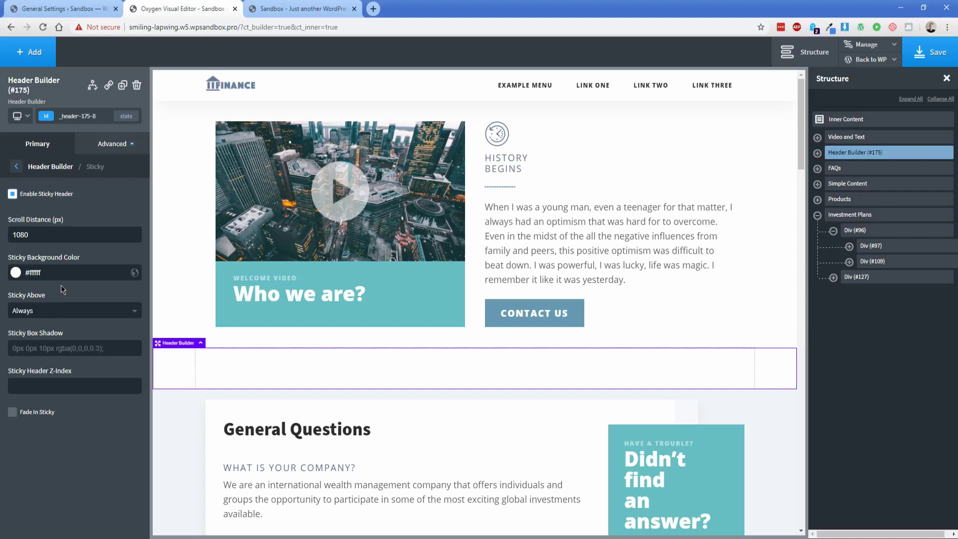
pyautogui.click(70, 386)
pyautogui.write('25')
pyautogui.click(43, 416)
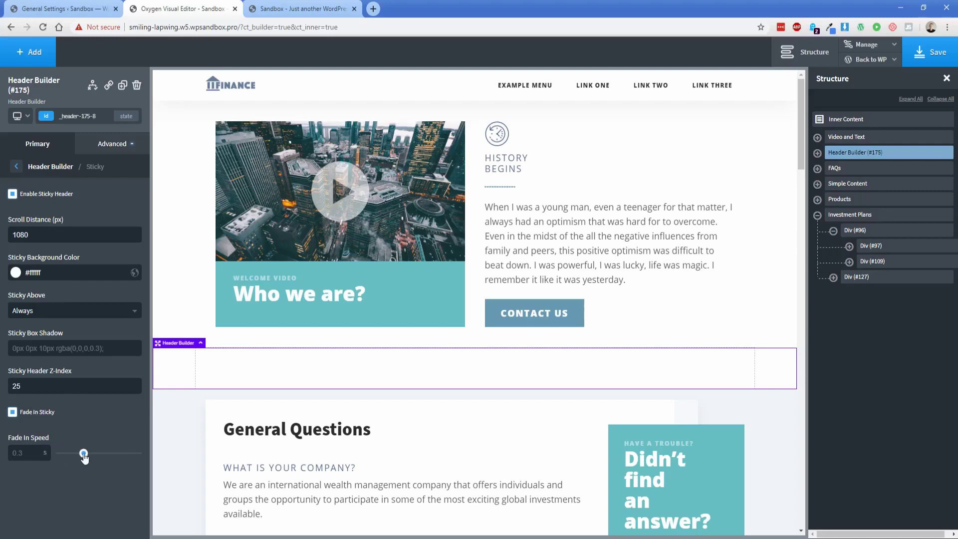
pyautogui.moveTo(83, 454); pyautogui.dragTo(99, 454)
# Make the Header Row show only when sticky, with stacking and hiding set to Never and a white #ffffff background
pyautogui.click(211, 362)
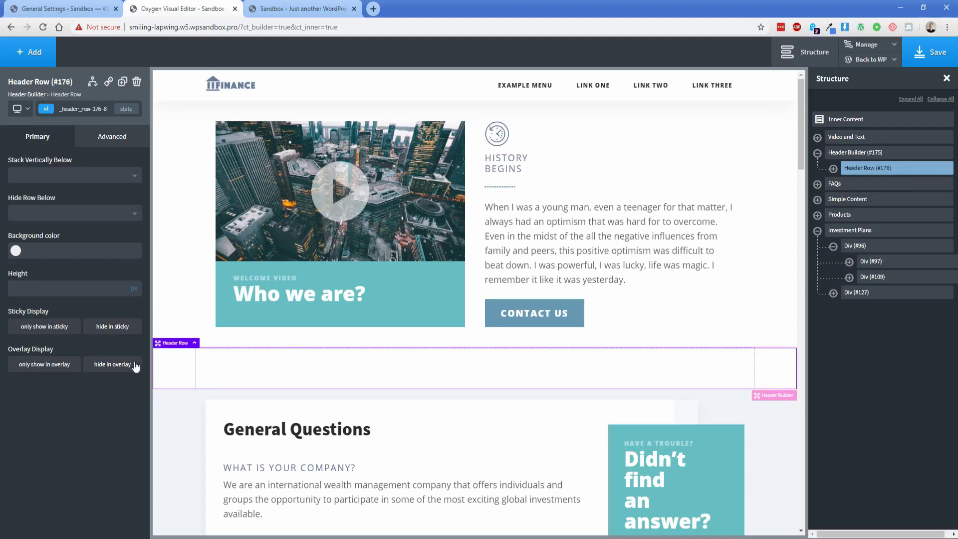
pyautogui.click(53, 329)
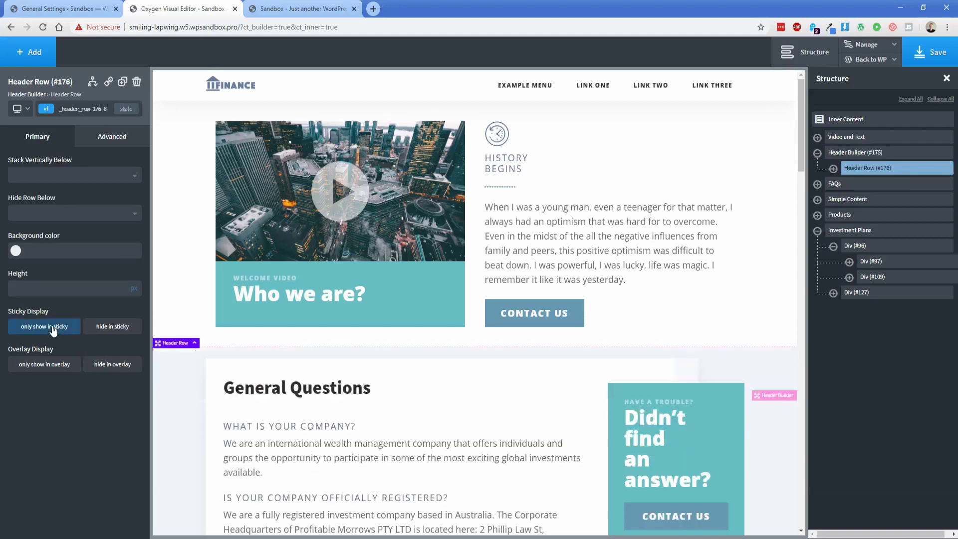
pyautogui.click(47, 179)
pyautogui.click(25, 251)
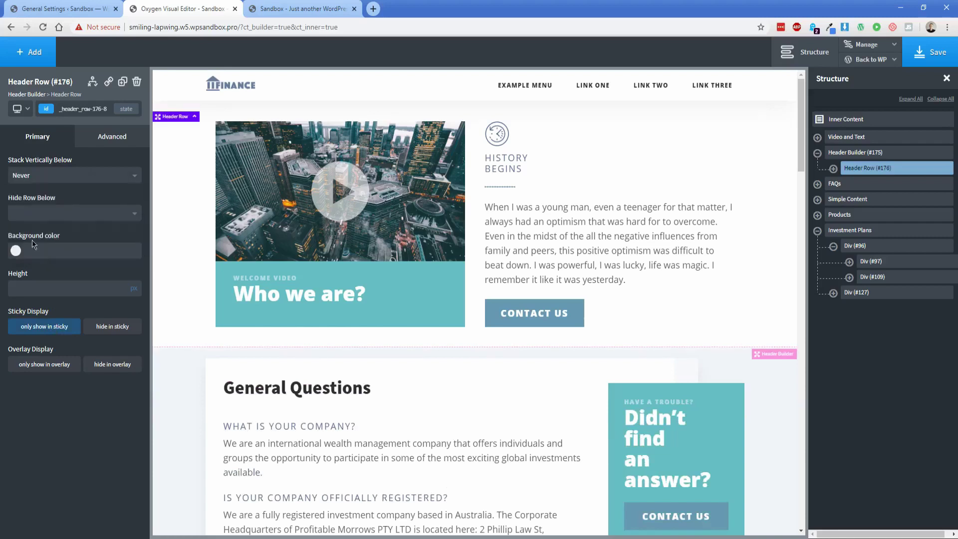
pyautogui.click(36, 214)
pyautogui.click(36, 288)
pyautogui.click(16, 251)
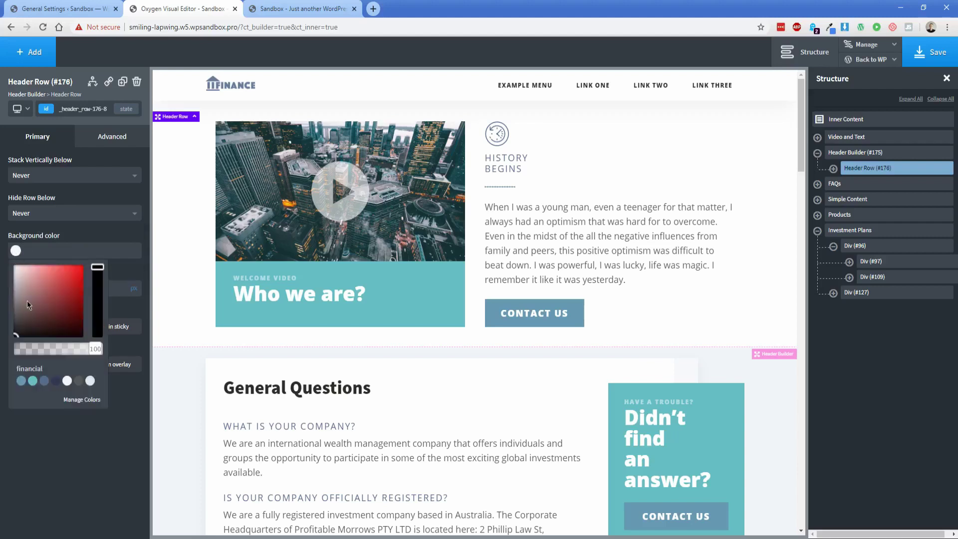
pyautogui.click(21, 242)
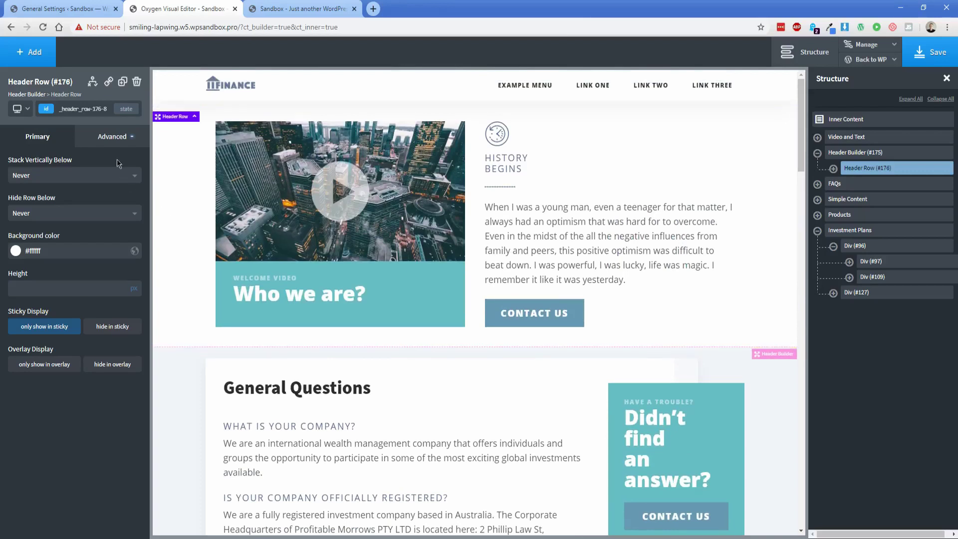
# Give the Header Row fixed positioning with Bottom 0 under Advanced > Layout
pyautogui.click(112, 139)
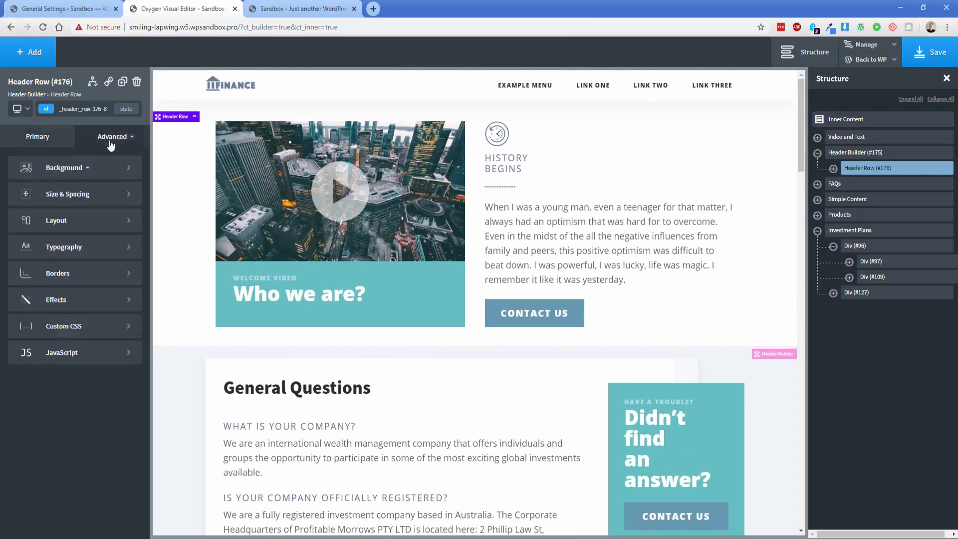
pyautogui.click(88, 226)
pyautogui.click(128, 444)
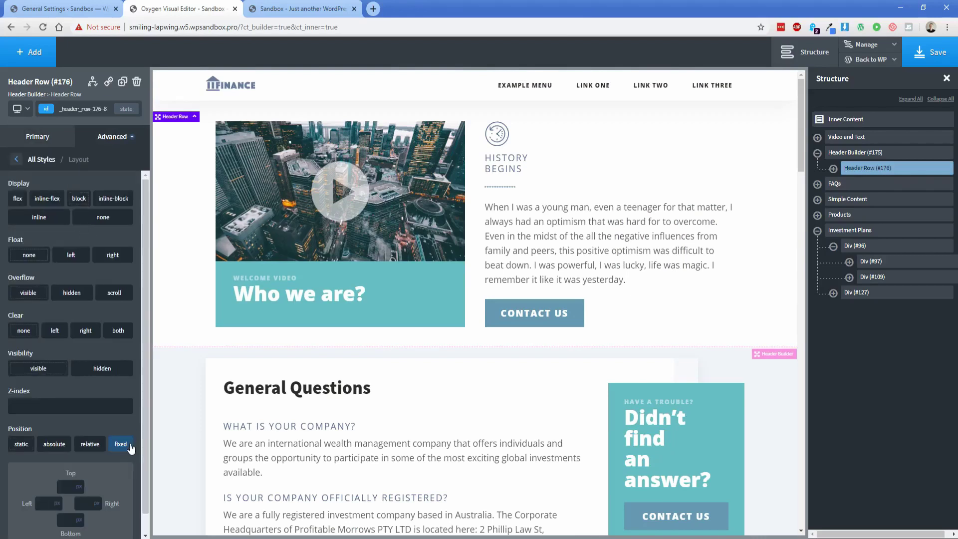
pyautogui.scroll(-1, 69, 521)
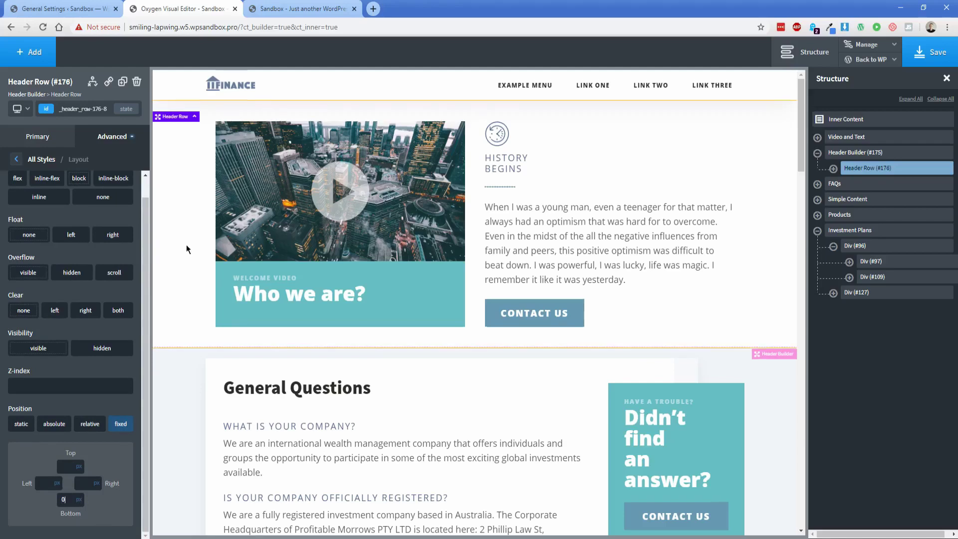
pyautogui.scroll(-15, 187, 248)
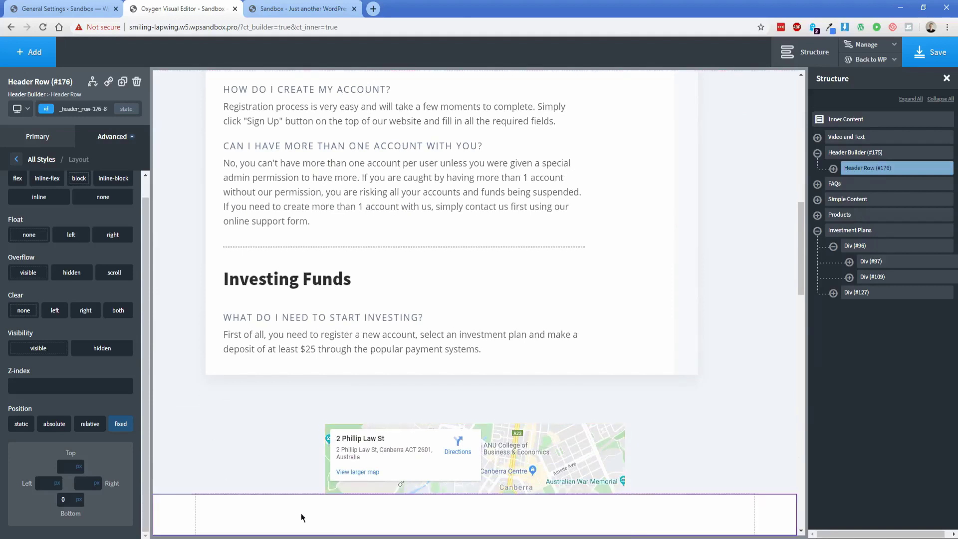
# Add a Button element to the bottom Header Row by searching 'butt'
pyautogui.click(372, 510)
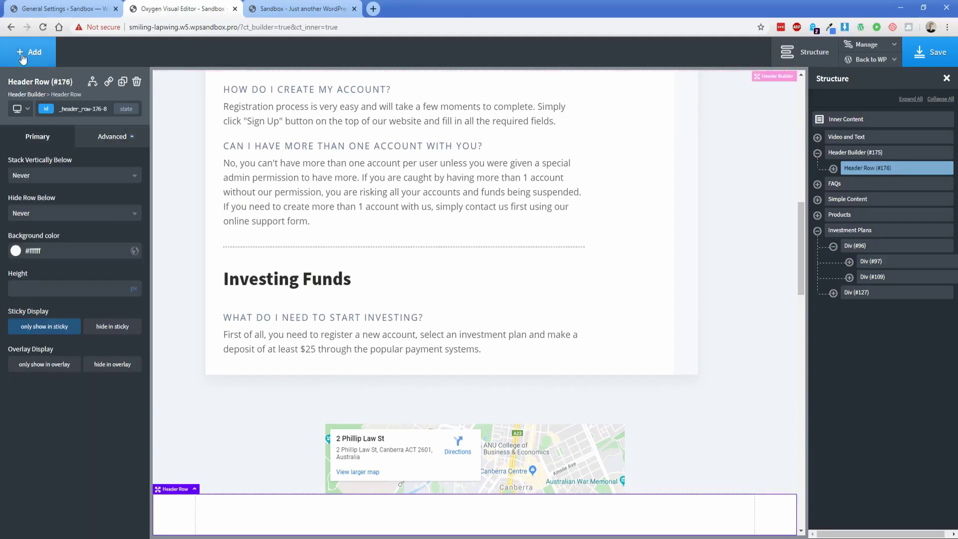
pyautogui.click(21, 59)
pyautogui.write('butt')
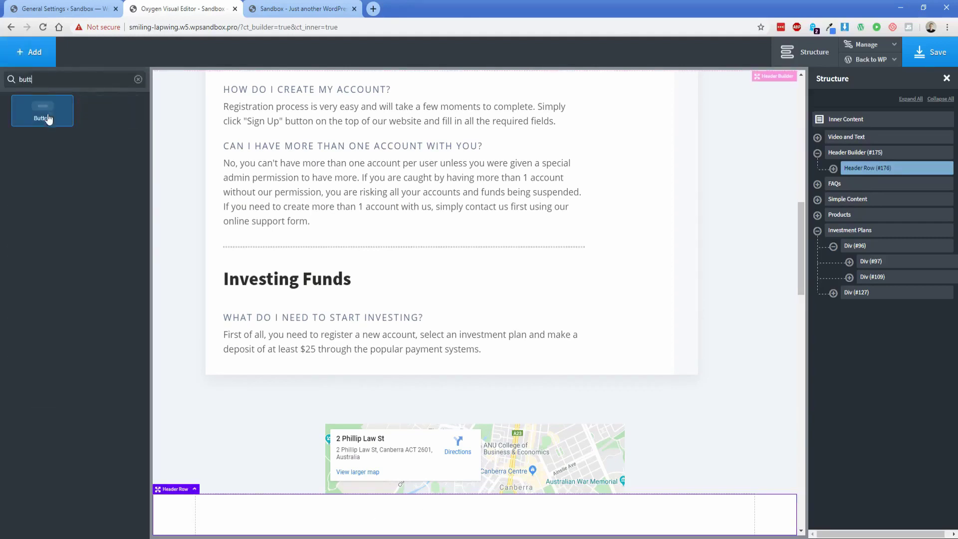
pyautogui.click(48, 119)
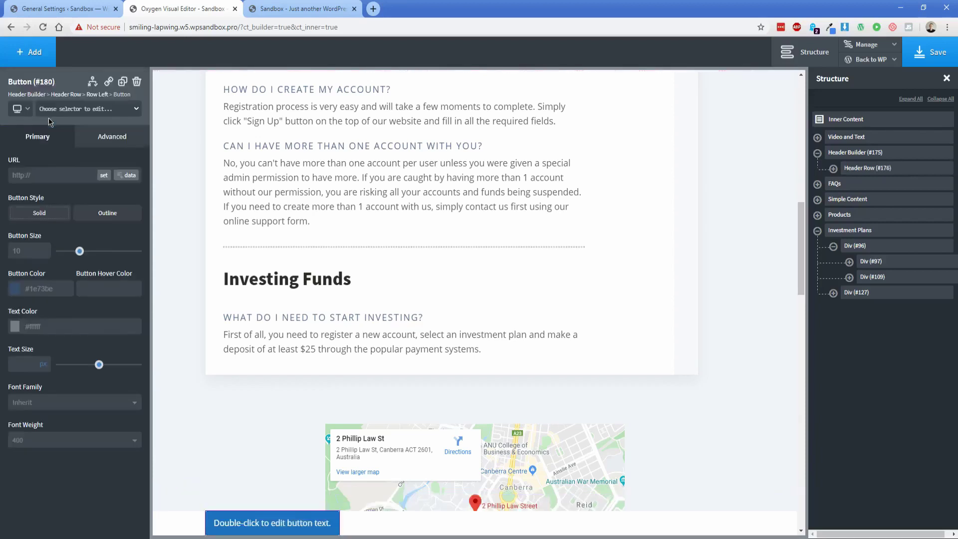
# Label the new button 'Back to top'
pyautogui.doubleClick(286, 523)
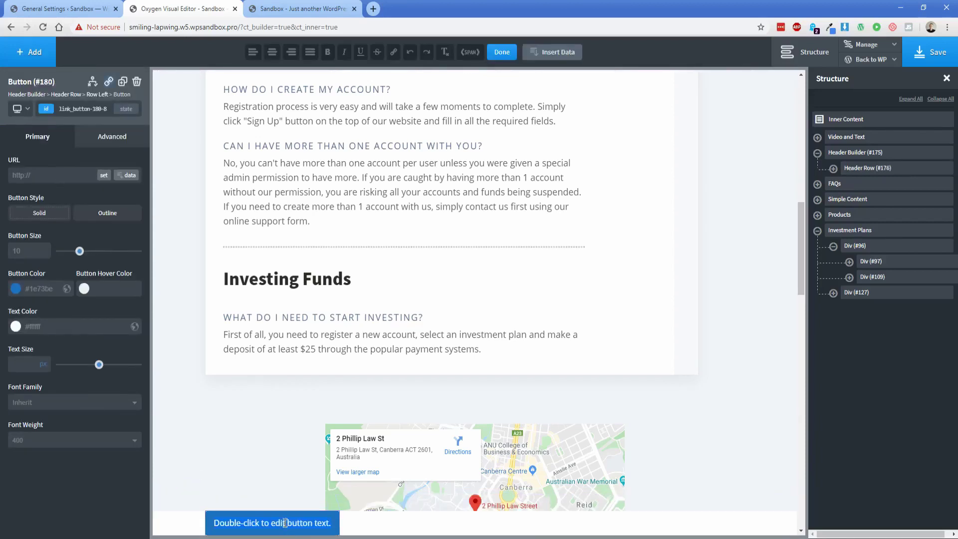
pyautogui.write('Back to top')
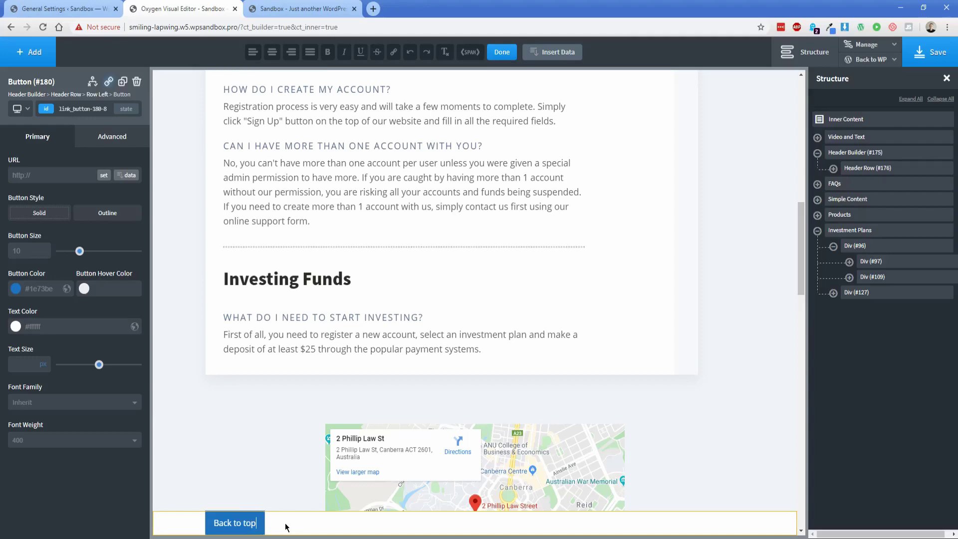
pyautogui.click(288, 529)
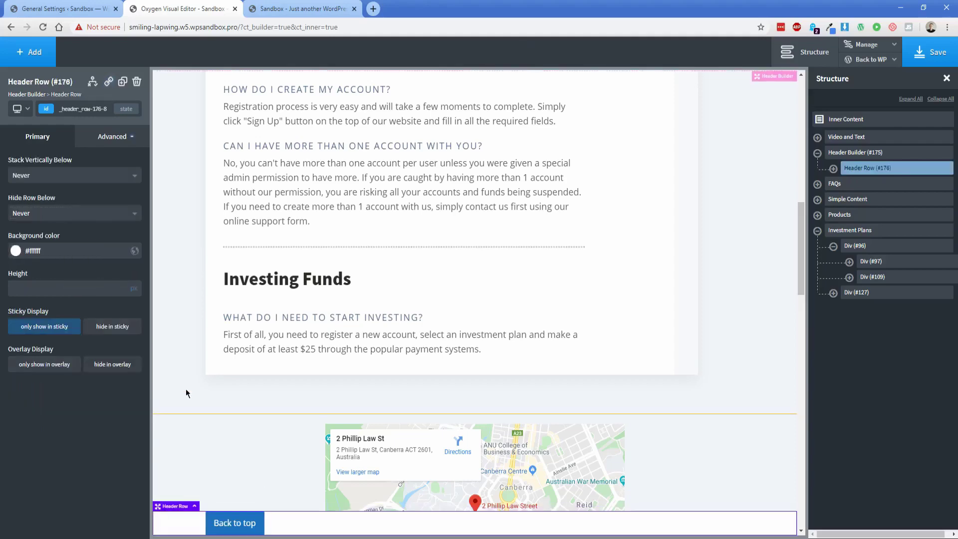
pyautogui.scroll(8, 175, 370)
pyautogui.scroll(3, 175, 369)
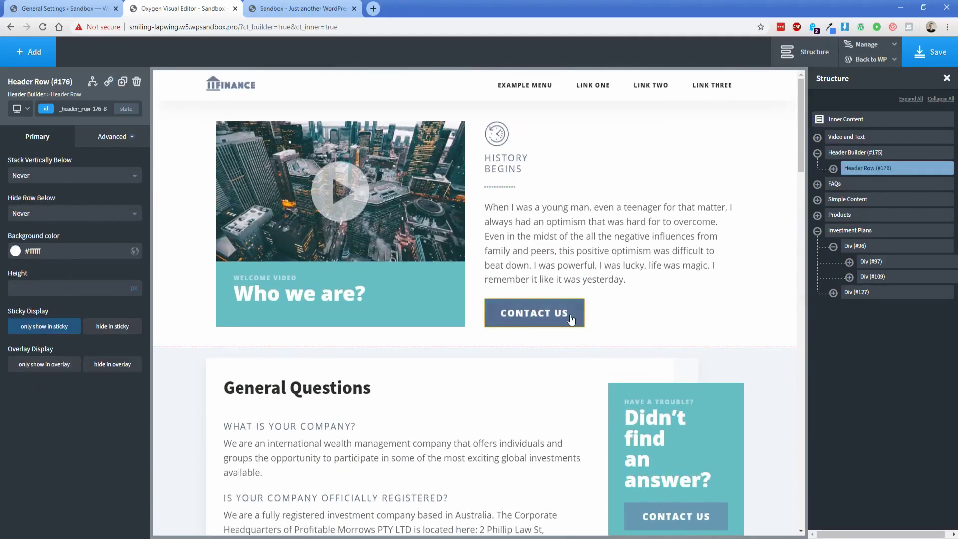
# Inspect the CONTACT US link's classes to find its button styling
pyautogui.click(534, 313)
pyautogui.click(53, 113)
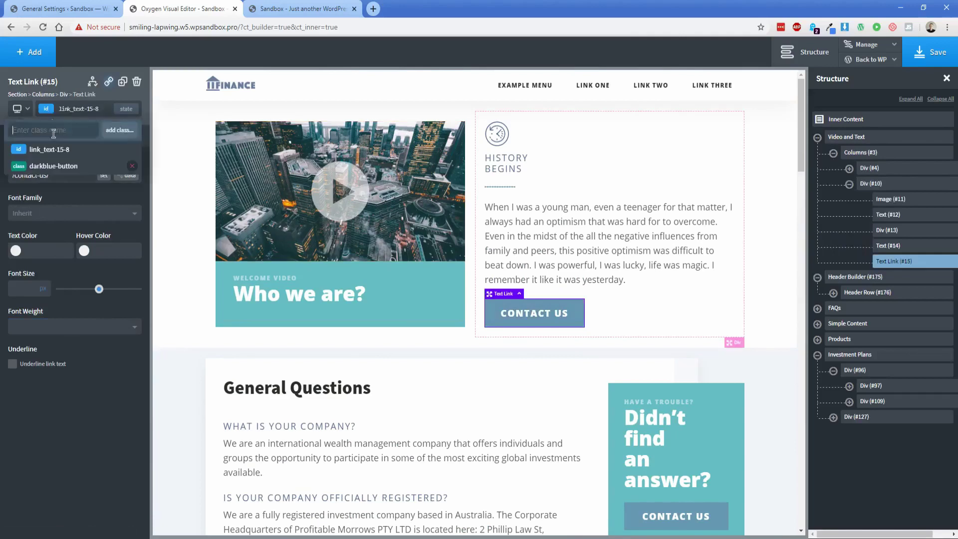
pyautogui.scroll(-15, 179, 420)
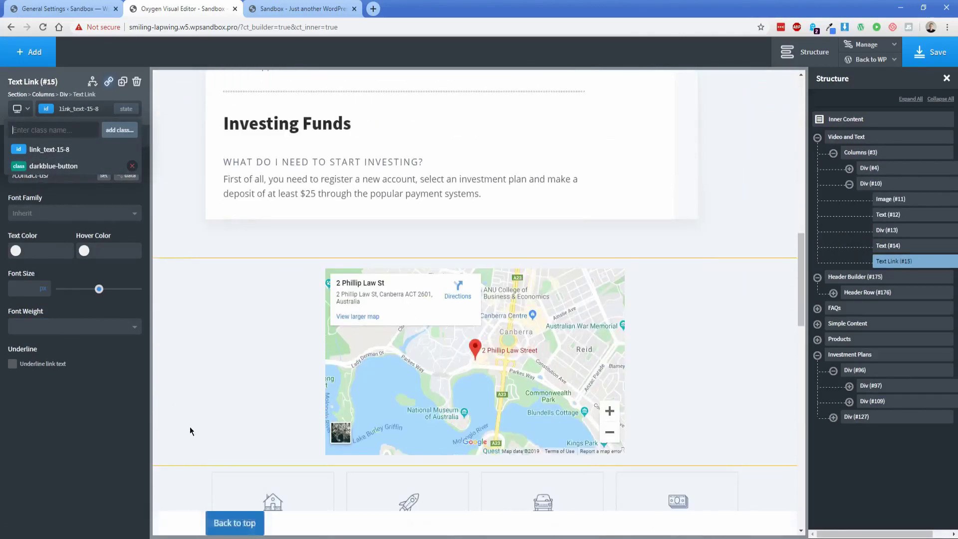
# Apply the darkblue-button class to the Back to top button
pyautogui.doubleClick(230, 524)
pyautogui.click(47, 109)
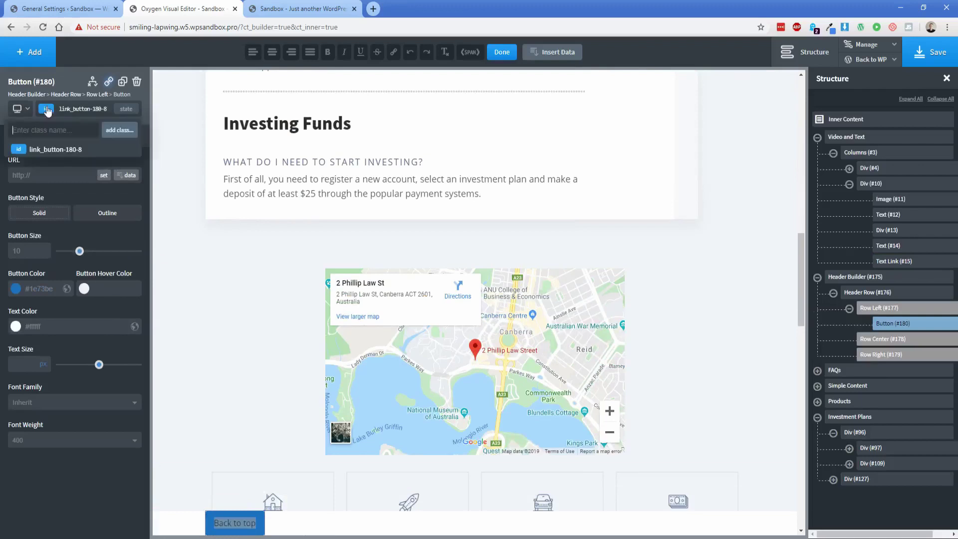
pyautogui.write('darkblue-button')
pyautogui.press('Return')
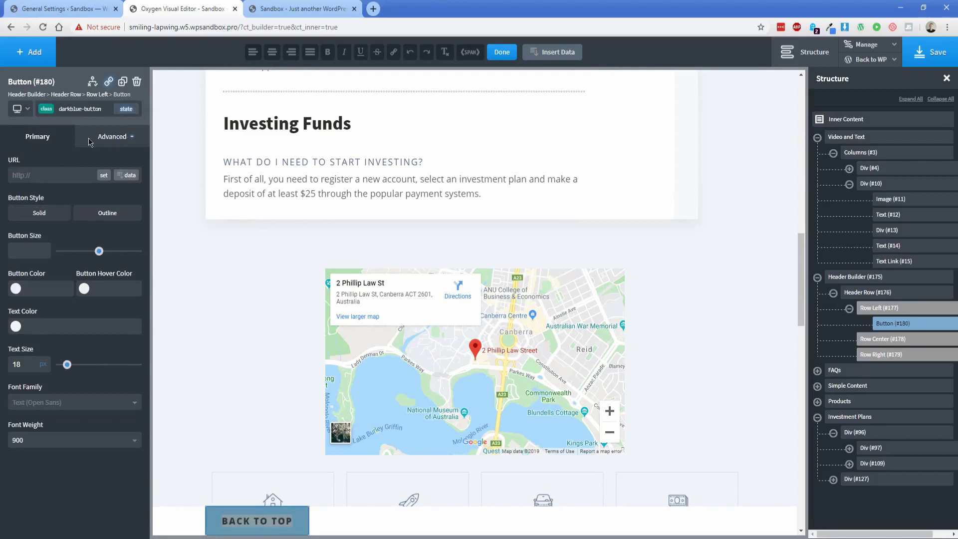
pyautogui.click(349, 528)
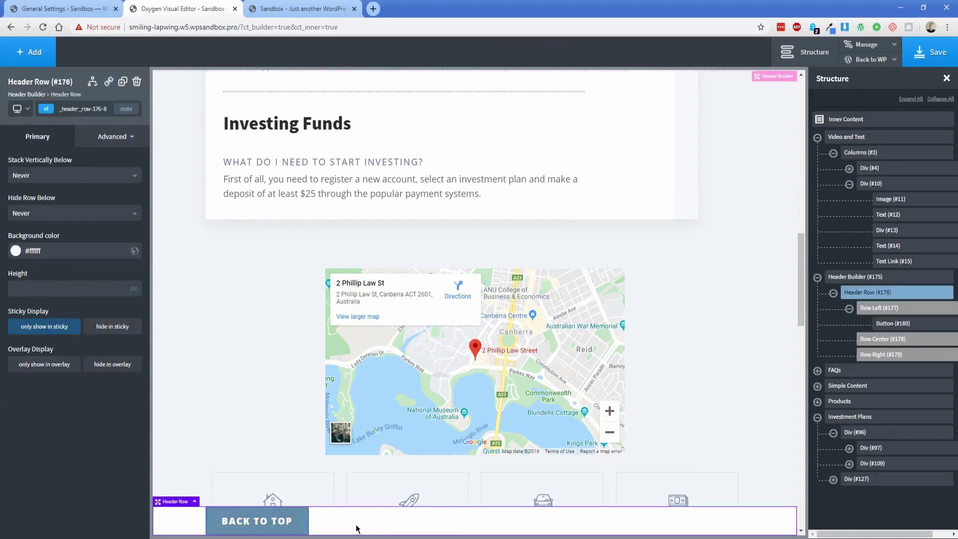
pyautogui.click(301, 532)
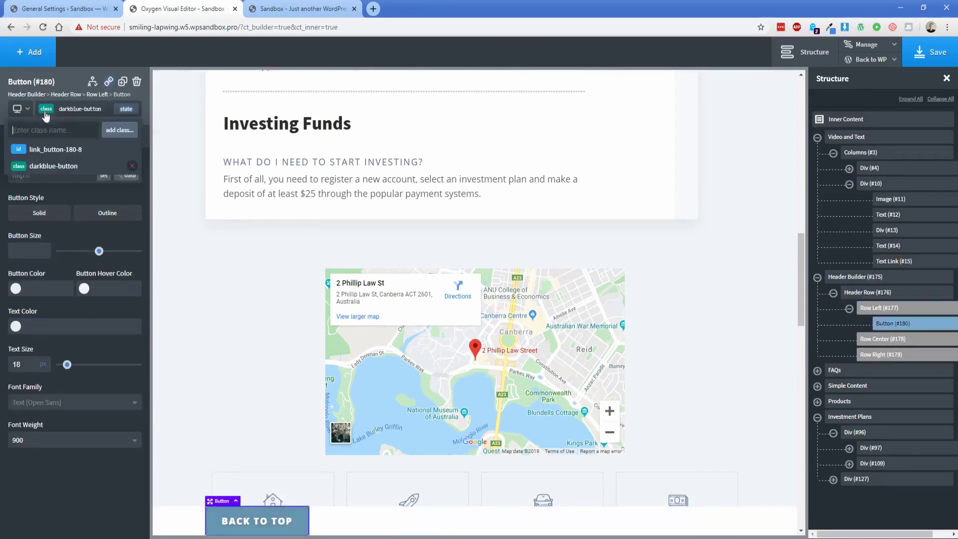
# Check the button's Size & Spacing margins and move it from Row Left into Row Center
pyautogui.click(120, 140)
pyautogui.click(51, 197)
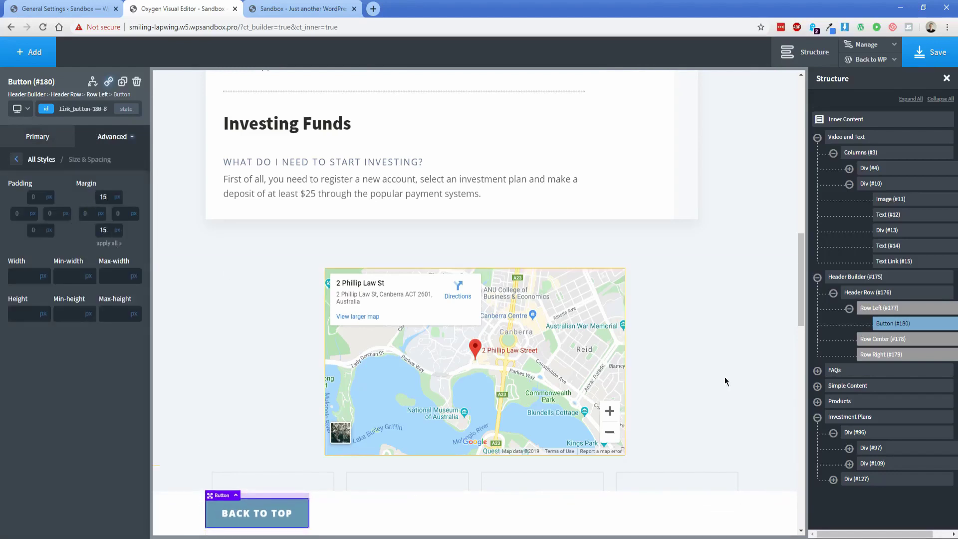
pyautogui.moveTo(892, 331); pyautogui.dragTo(891, 337)
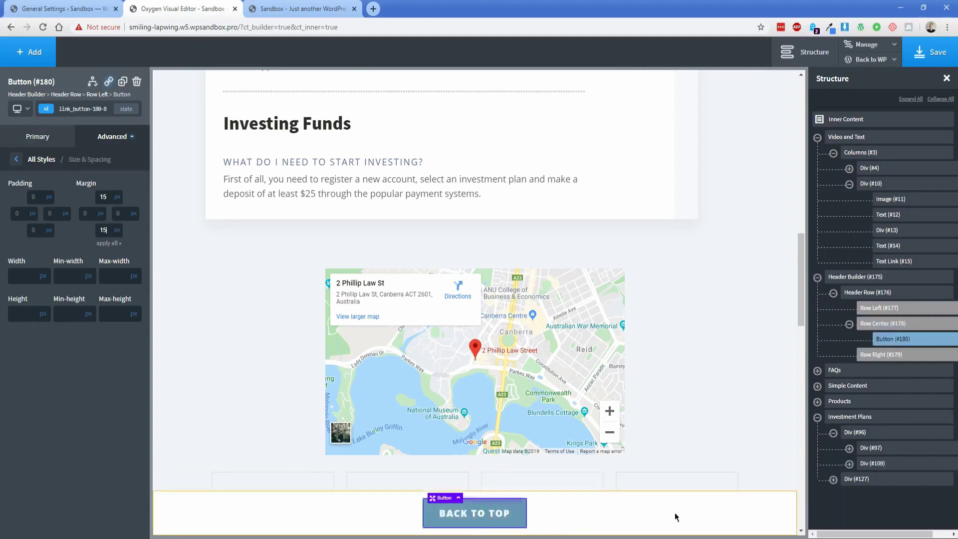
pyautogui.click(674, 513)
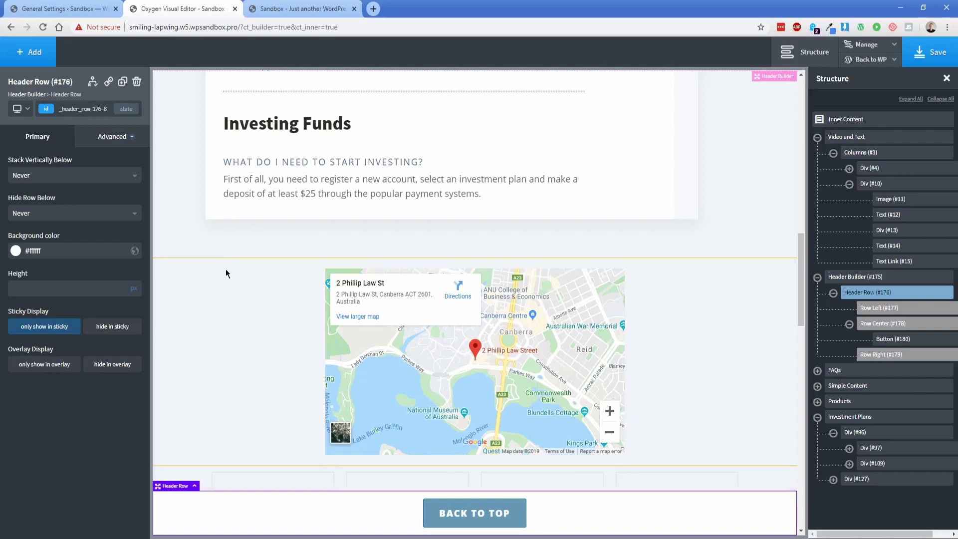
# Change the Video and Text section's ID to 'top'
pyautogui.scroll(15, 200, 299)
pyautogui.scroll(3, 184, 311)
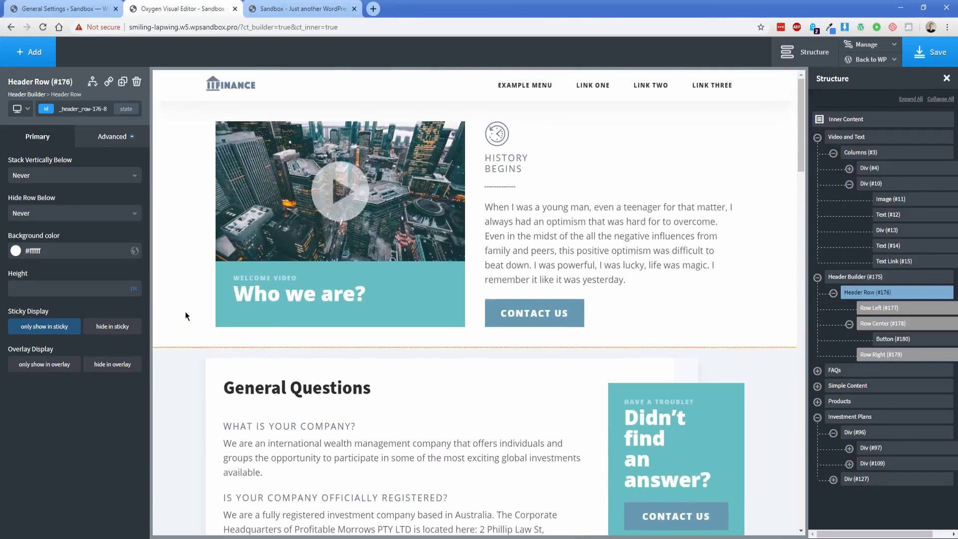
pyautogui.click(194, 205)
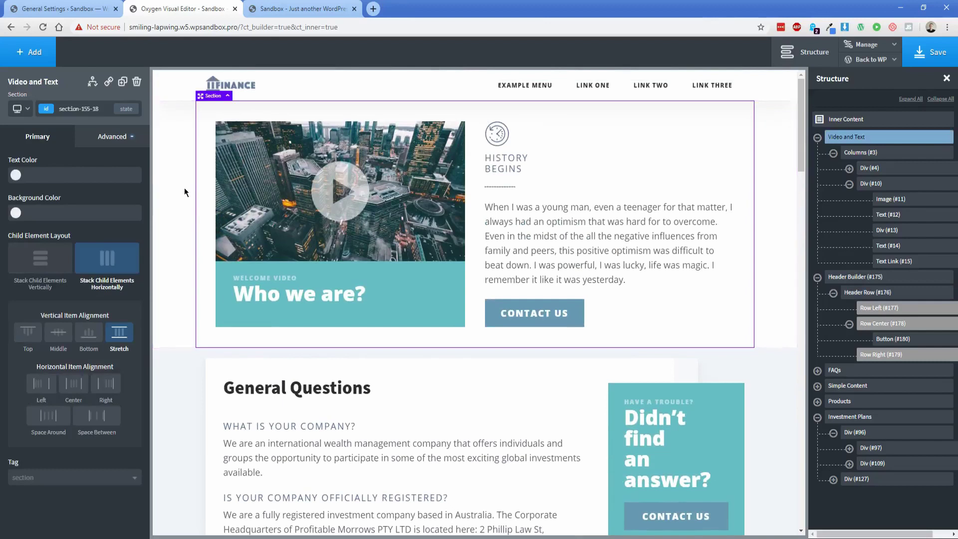
pyautogui.click(72, 108)
pyautogui.doubleClick(72, 108)
pyautogui.write('te')
# Link the BACK TO TOP button to '#top' and save the page
pyautogui.scroll(-20, 185, 284)
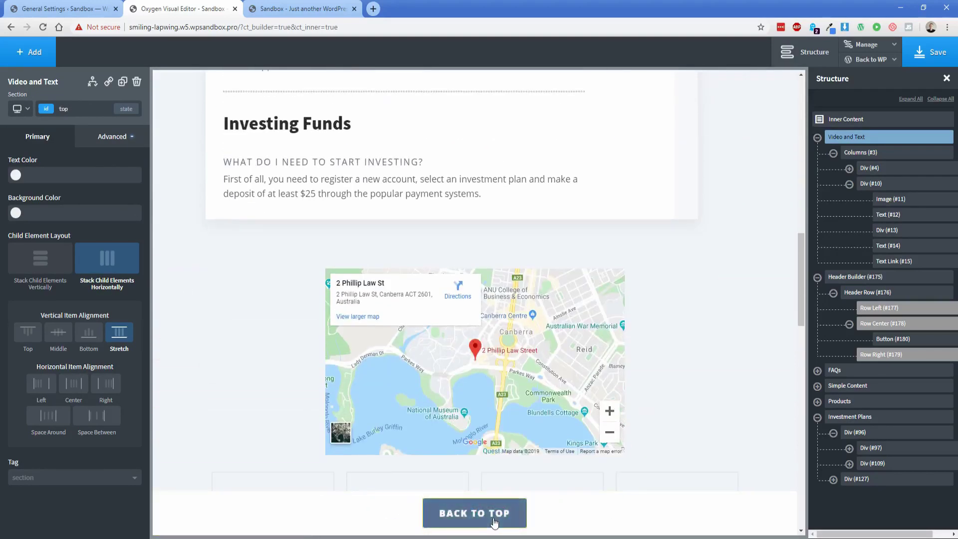
pyautogui.click(494, 523)
pyautogui.click(49, 178)
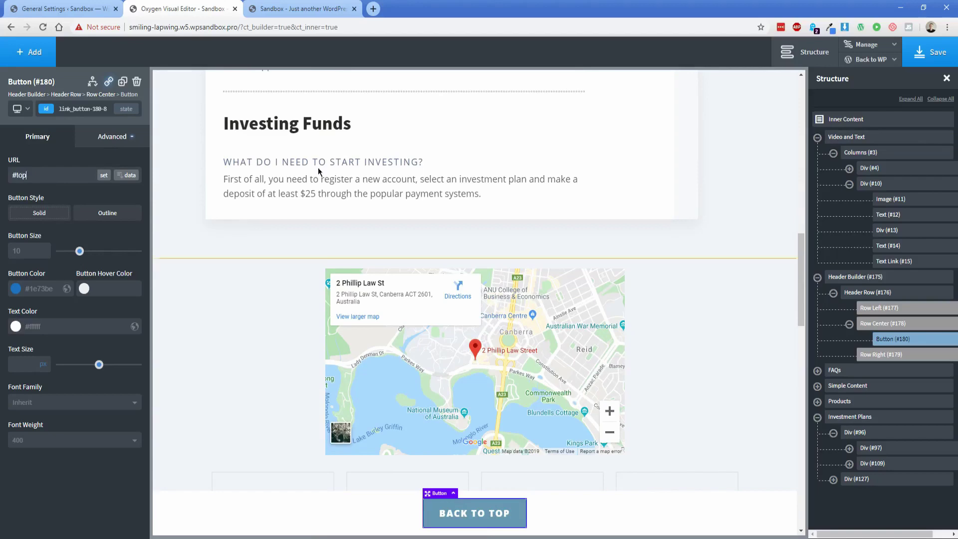
pyautogui.click(931, 52)
# Reload the live Sandbox page, scroll down, and confirm BACK TO TOP jumps to the #top section
pyautogui.click(295, 4)
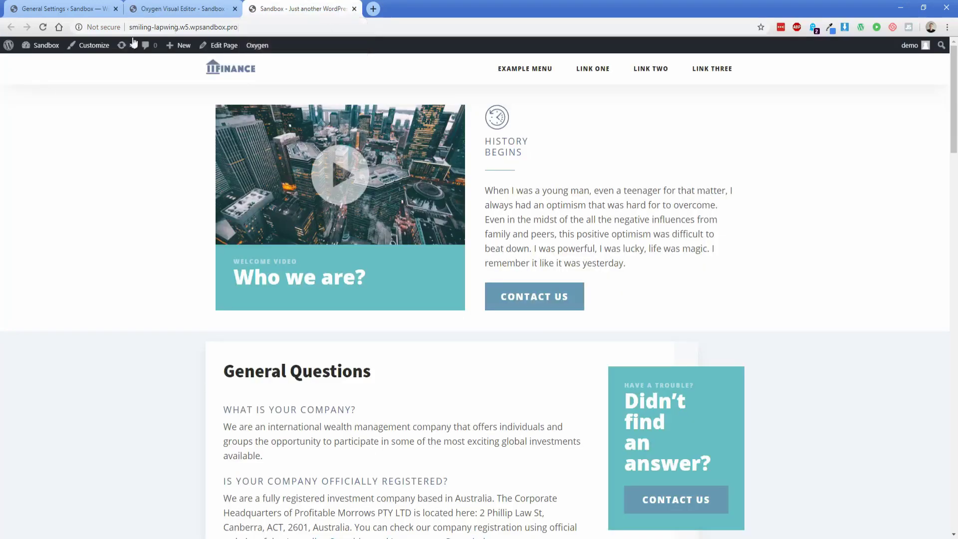
pyautogui.click(43, 27)
pyautogui.scroll(-12, 135, 215)
pyautogui.scroll(-5, 133, 219)
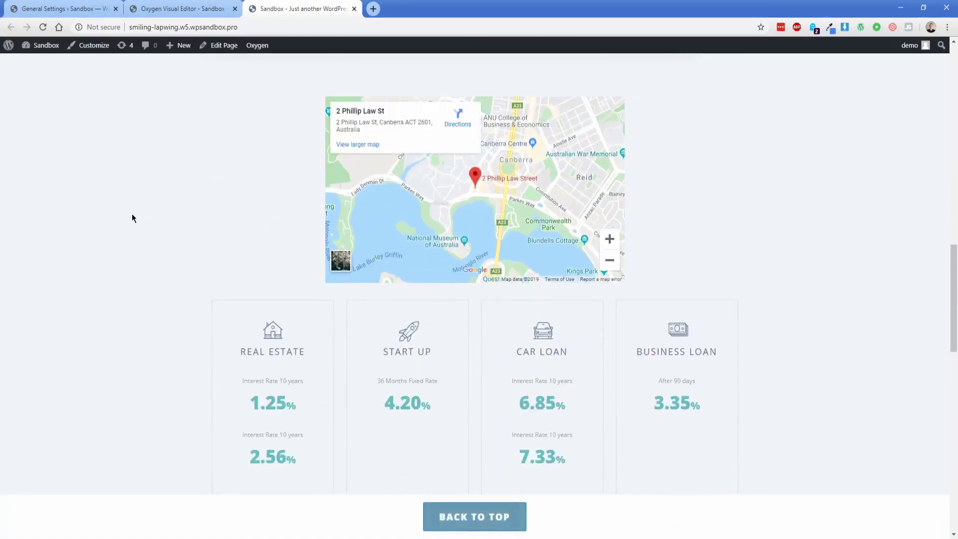
pyautogui.click(476, 522)
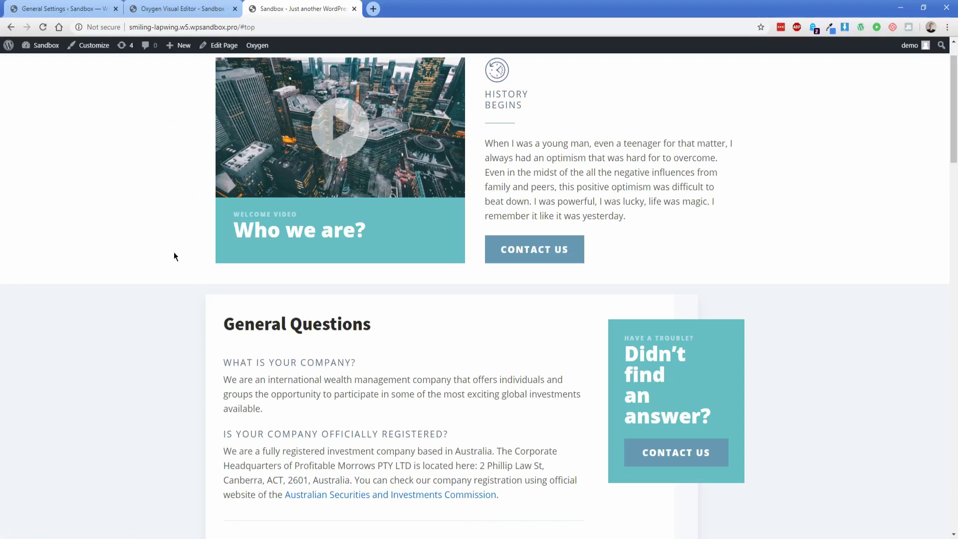
# Enable Smooth Scroll to Hash Links (400 ms) under Global Styles > Scripts and save
pyautogui.click(185, 8)
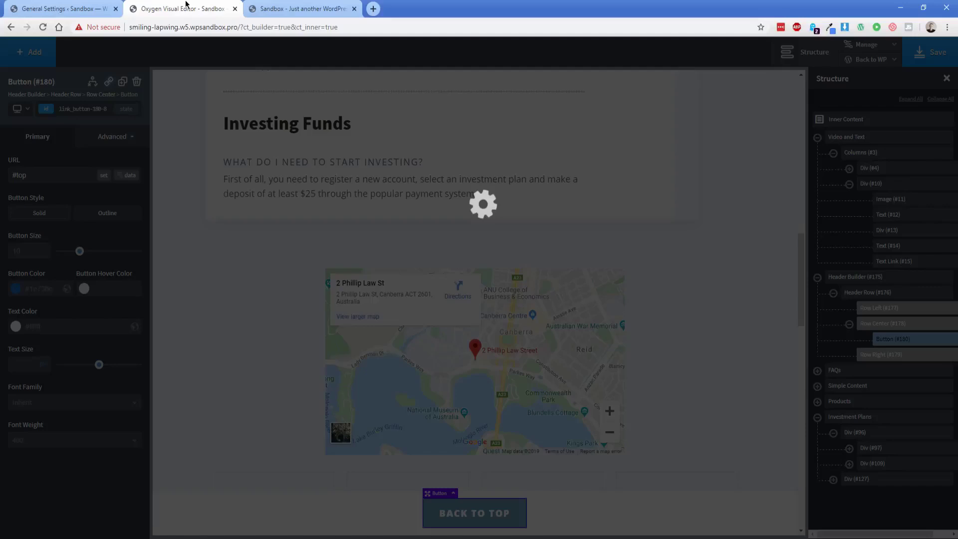
pyautogui.click(867, 45)
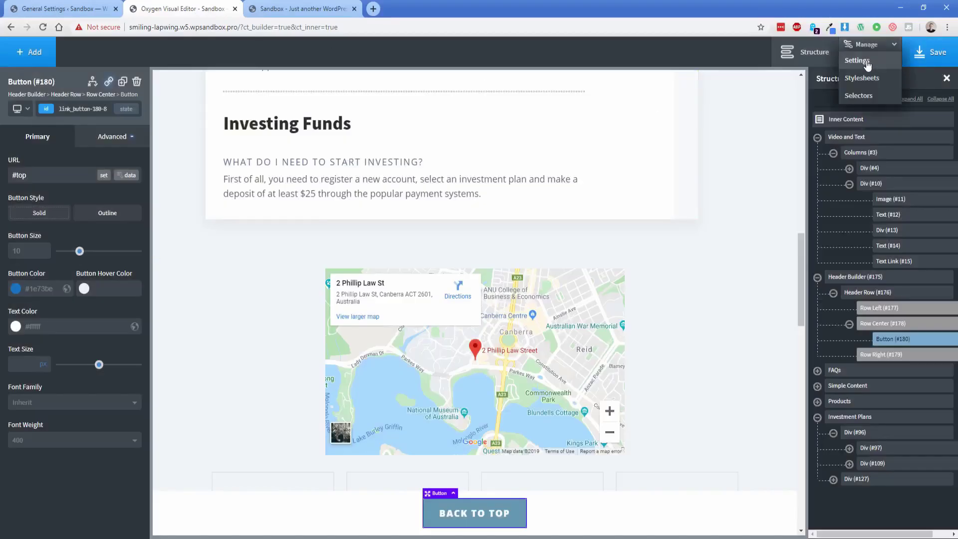
pyautogui.click(865, 60)
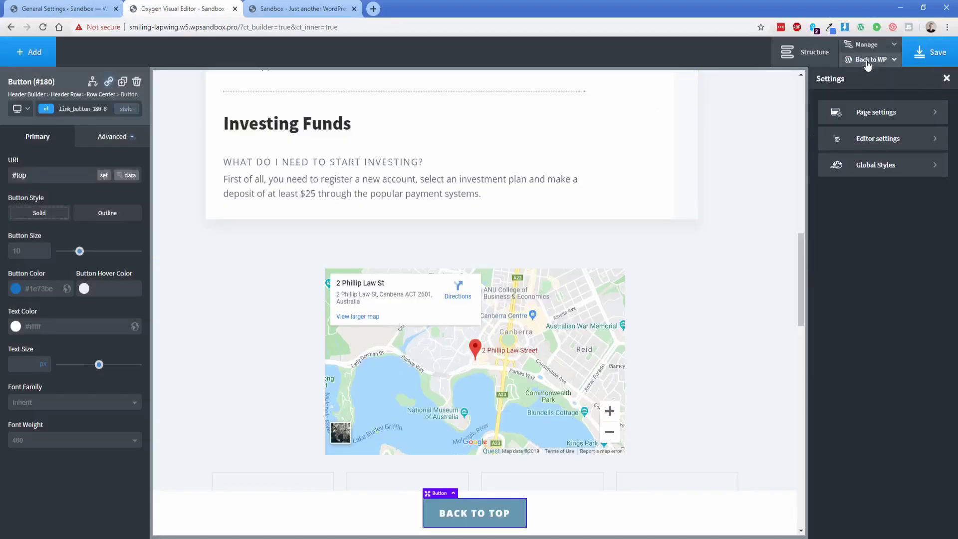
pyautogui.click(890, 170)
pyautogui.click(898, 353)
pyautogui.click(857, 140)
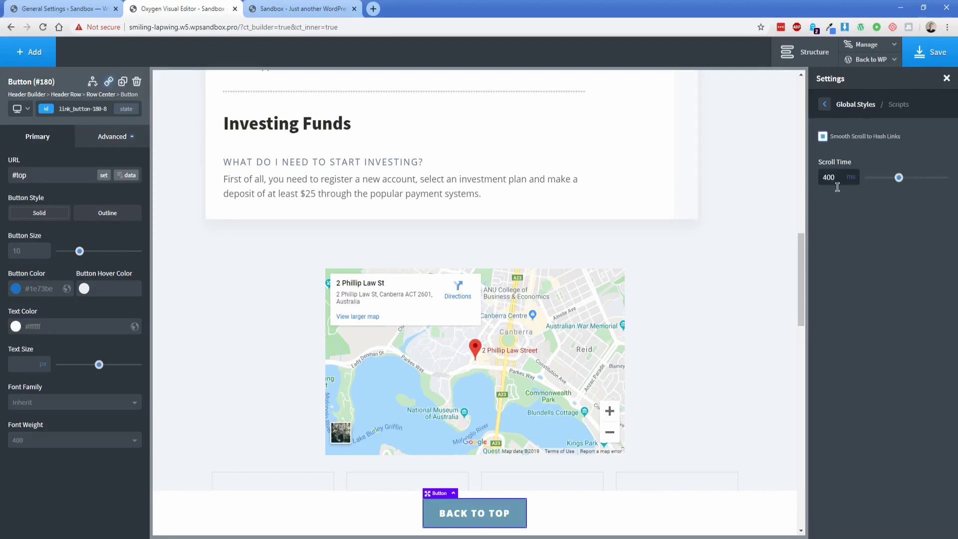
pyautogui.click(925, 59)
pyautogui.click(290, 9)
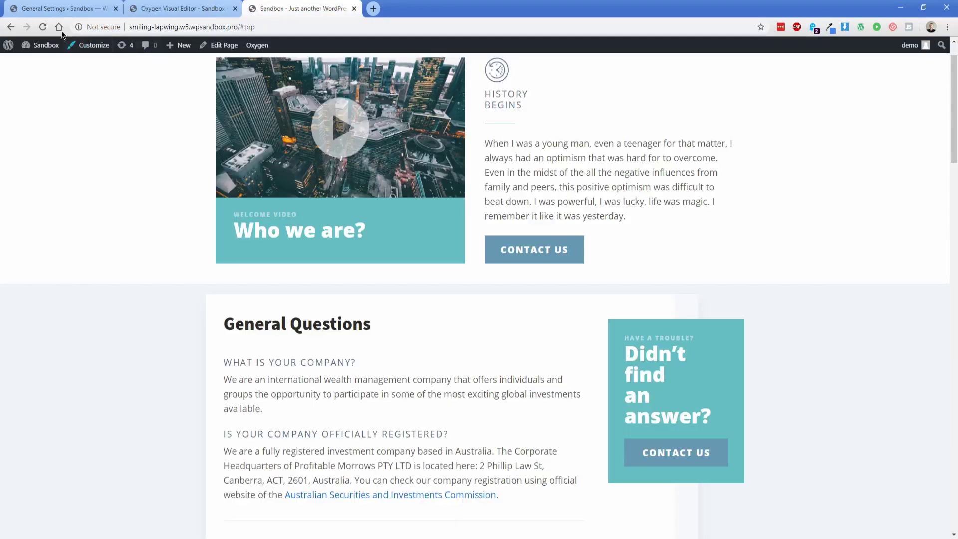
pyautogui.moveTo(239, 27); pyautogui.dragTo(275, 28)
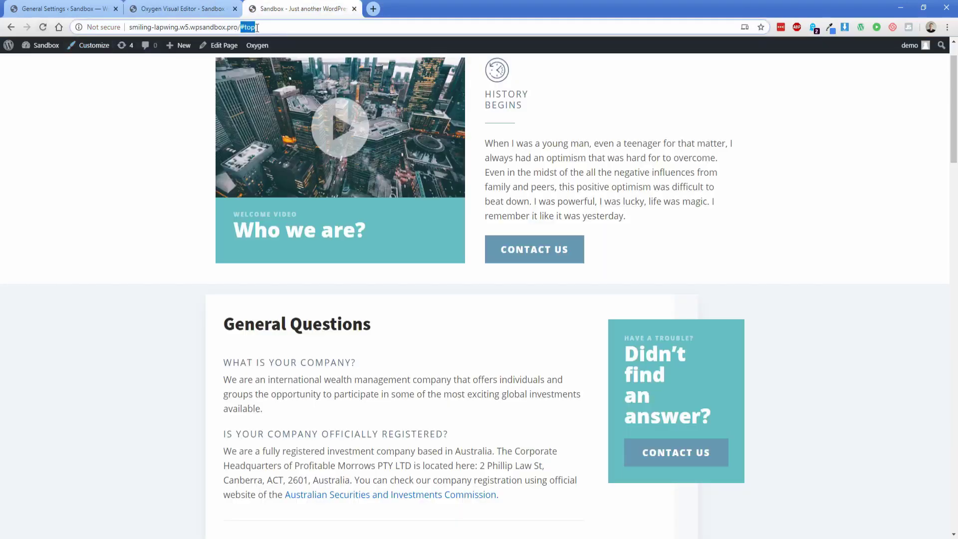
pyautogui.press('Return')
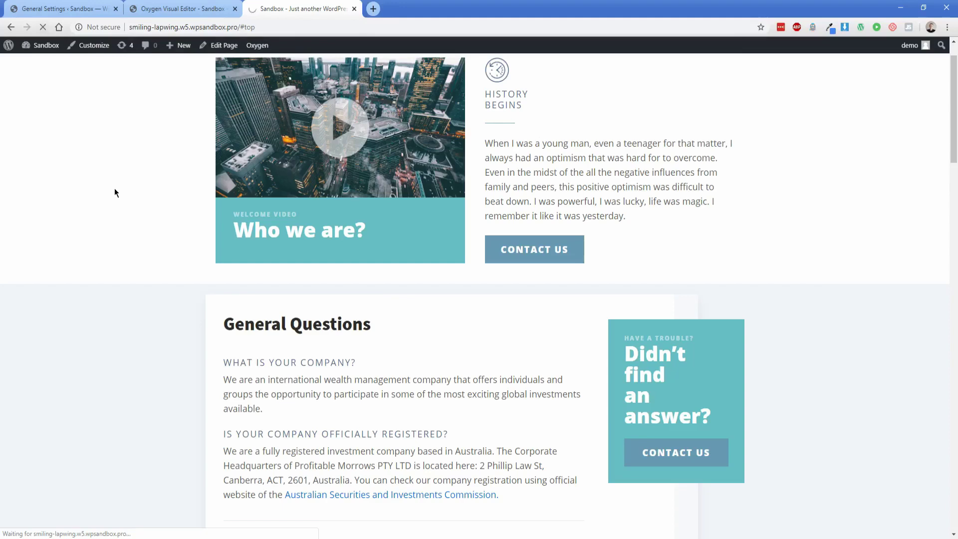
pyautogui.scroll(-20, 127, 179)
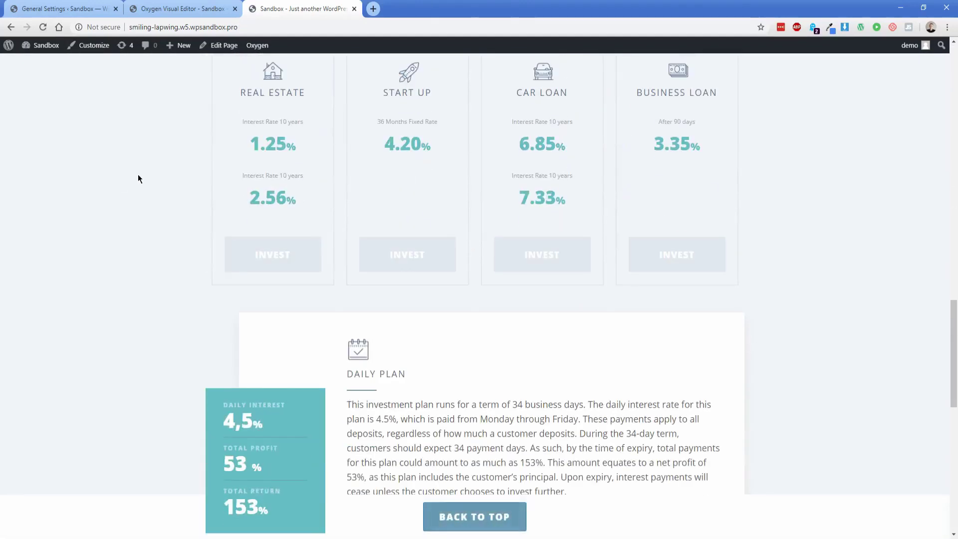
pyautogui.scroll(1, 199, 440)
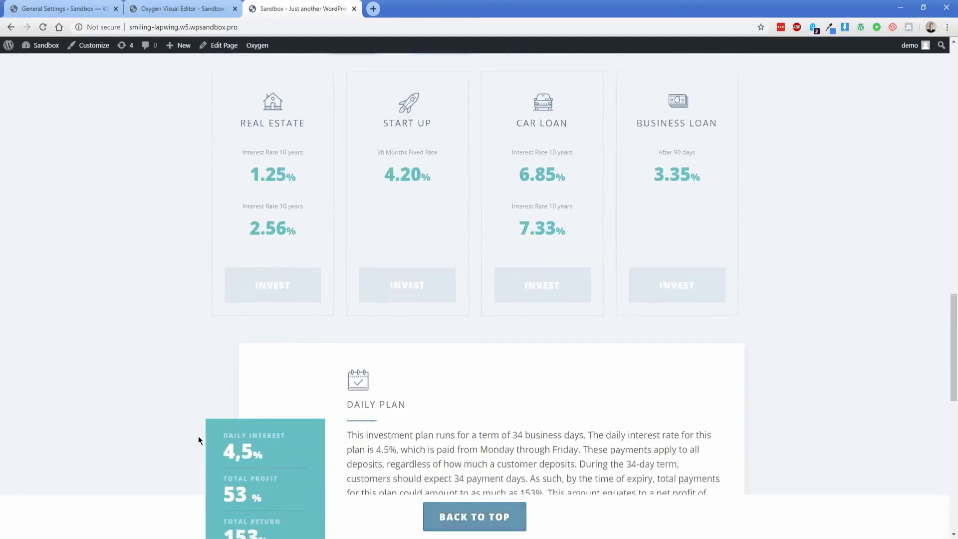
pyautogui.scroll(3, 166, 441)
pyautogui.scroll(-1, 165, 442)
pyautogui.scroll(2, 150, 439)
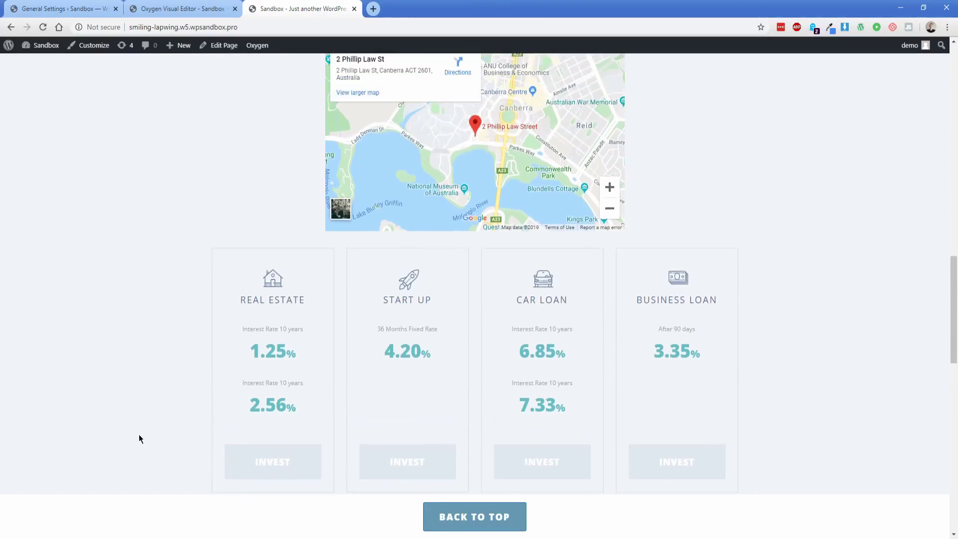
pyautogui.scroll(2, 132, 429)
pyautogui.click(479, 518)
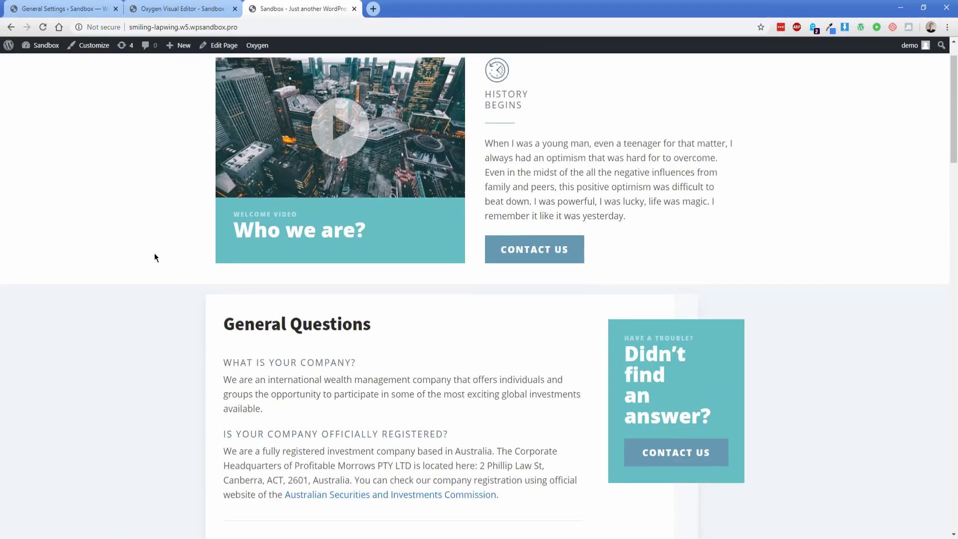
pyautogui.scroll(1, 154, 255)
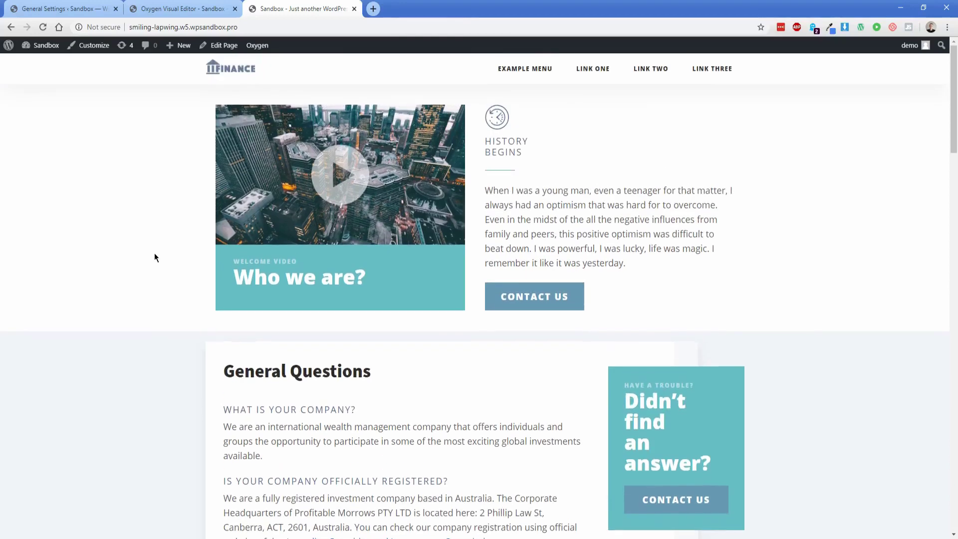
pyautogui.scroll(-4, 156, 275)
pyautogui.scroll(-18, 156, 277)
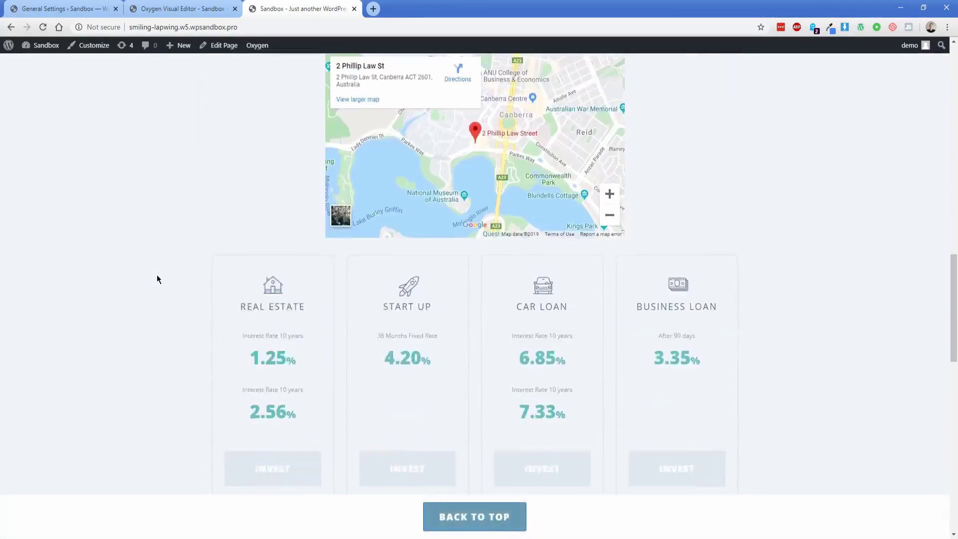
pyautogui.scroll(-1, 157, 279)
pyautogui.scroll(3, 156, 279)
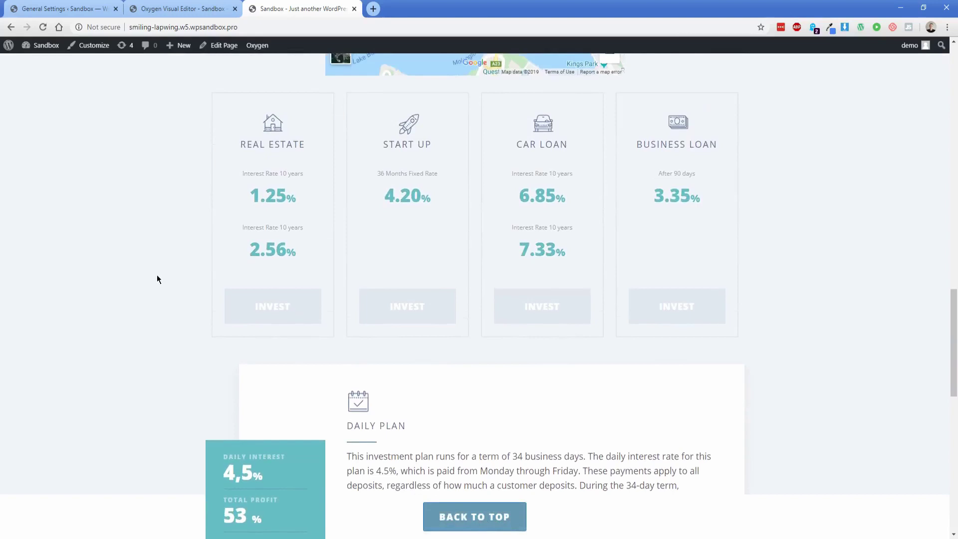
pyautogui.scroll(-2, 157, 279)
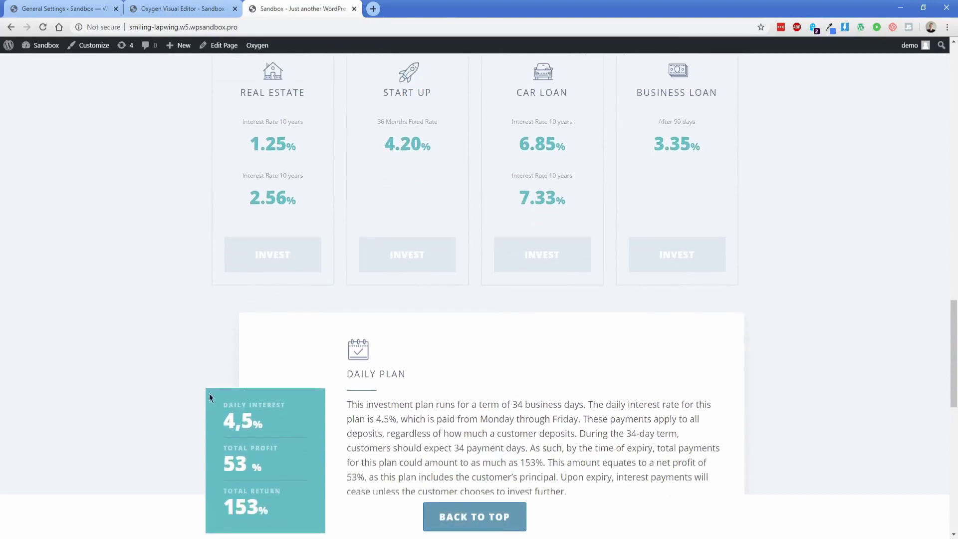
pyautogui.scroll(1, 156, 333)
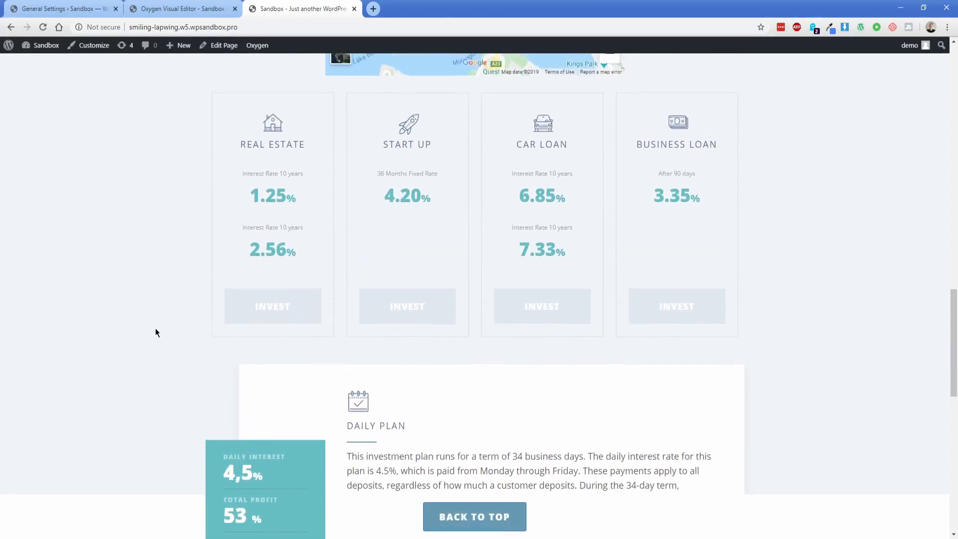
pyautogui.scroll(-13, 155, 334)
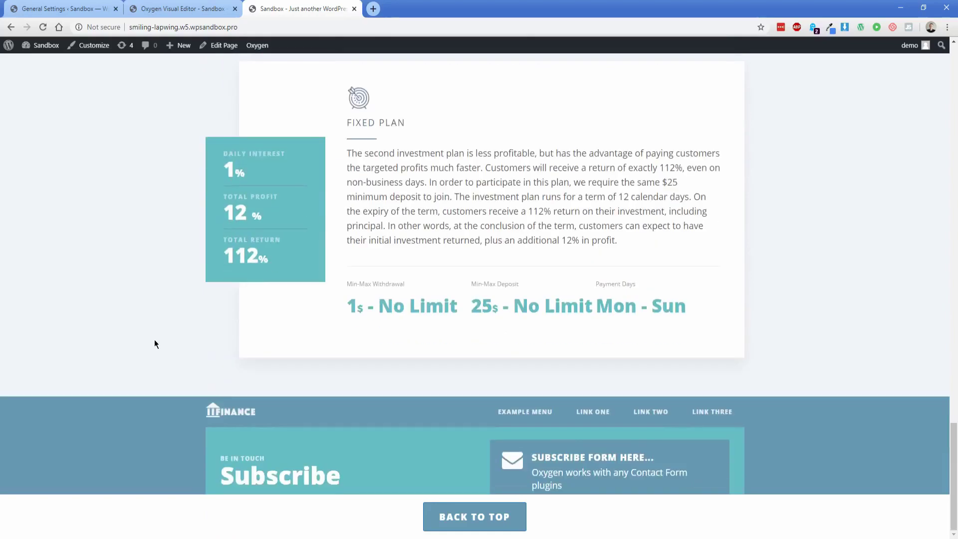
pyautogui.scroll(20, 154, 344)
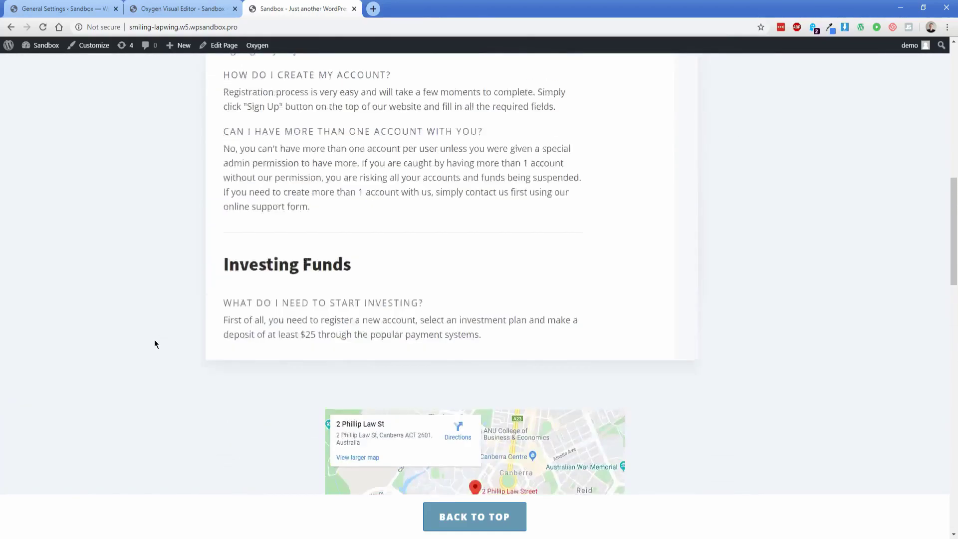
pyautogui.scroll(12, 154, 344)
pyautogui.scroll(-15, 154, 344)
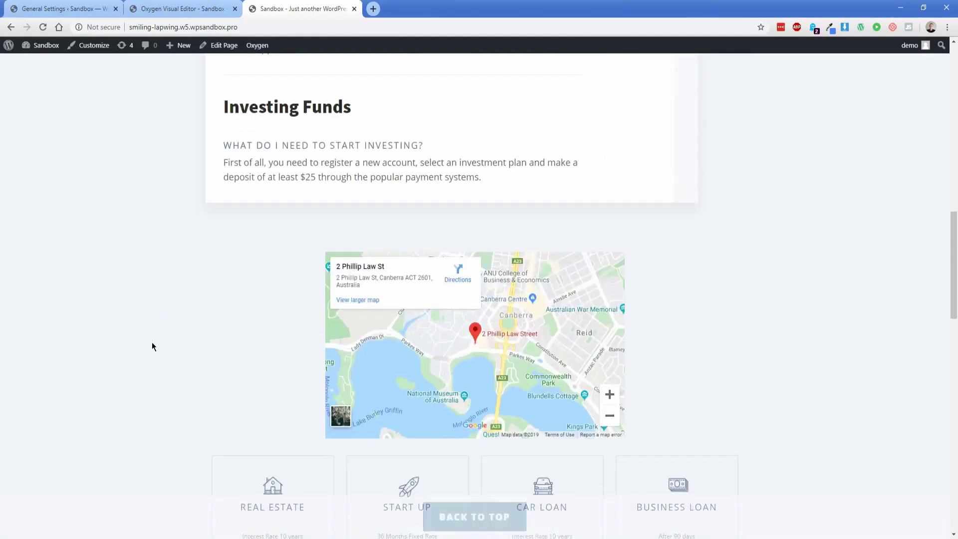
pyautogui.scroll(-12, 152, 342)
pyautogui.scroll(3, 151, 344)
pyautogui.scroll(-2, 150, 343)
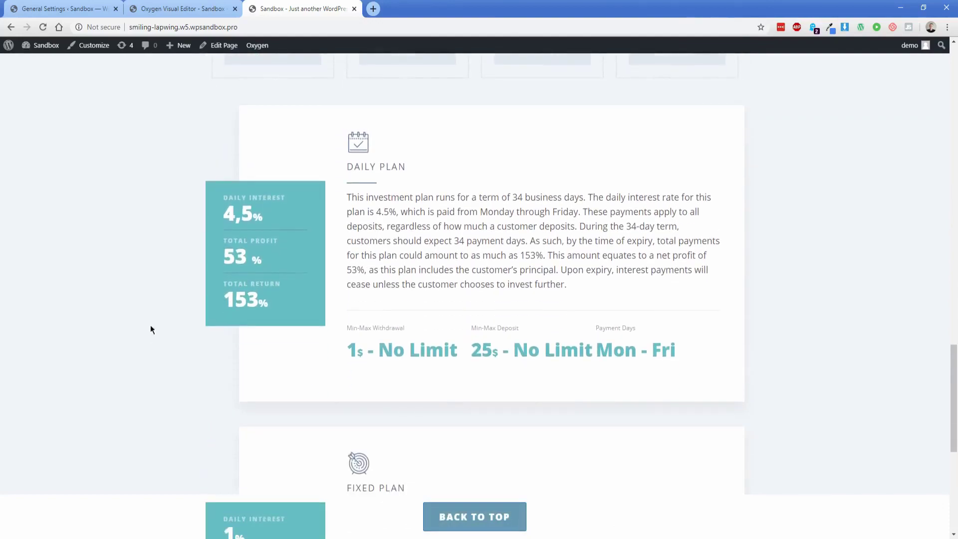
# Set the Daily Plan block (Div #96) z-index to 5 under Advanced > Layout
pyautogui.click(180, 8)
pyautogui.scroll(4, 185, 268)
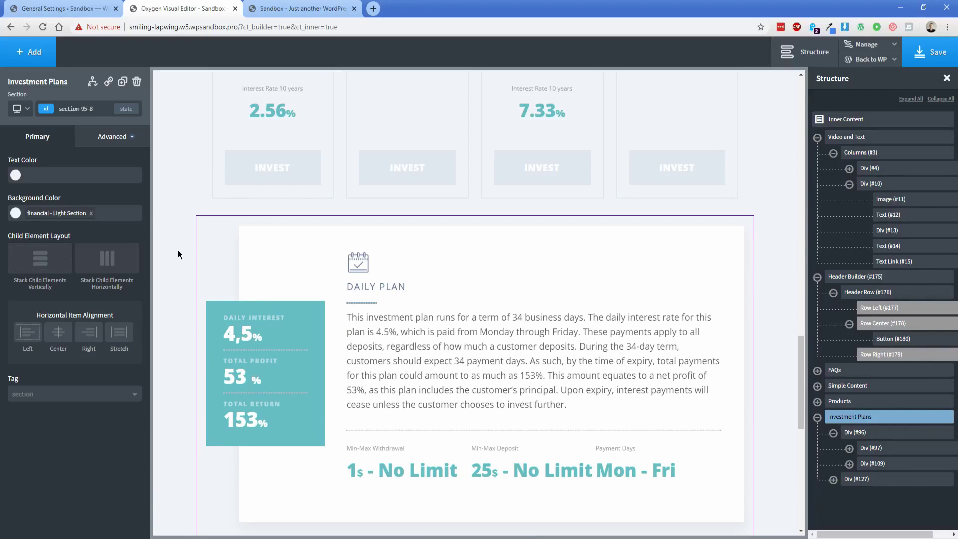
pyautogui.click(855, 433)
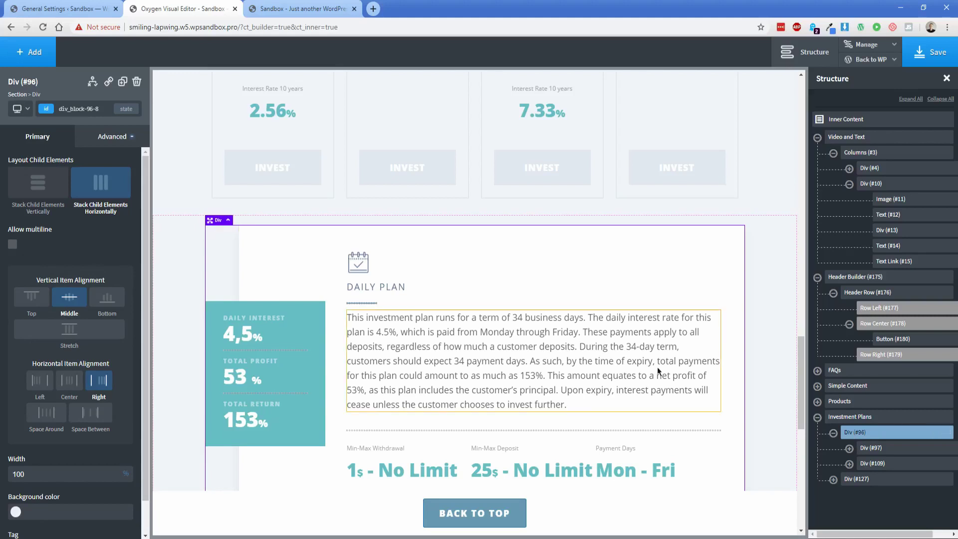
pyautogui.scroll(-1, 532, 347)
pyautogui.click(112, 136)
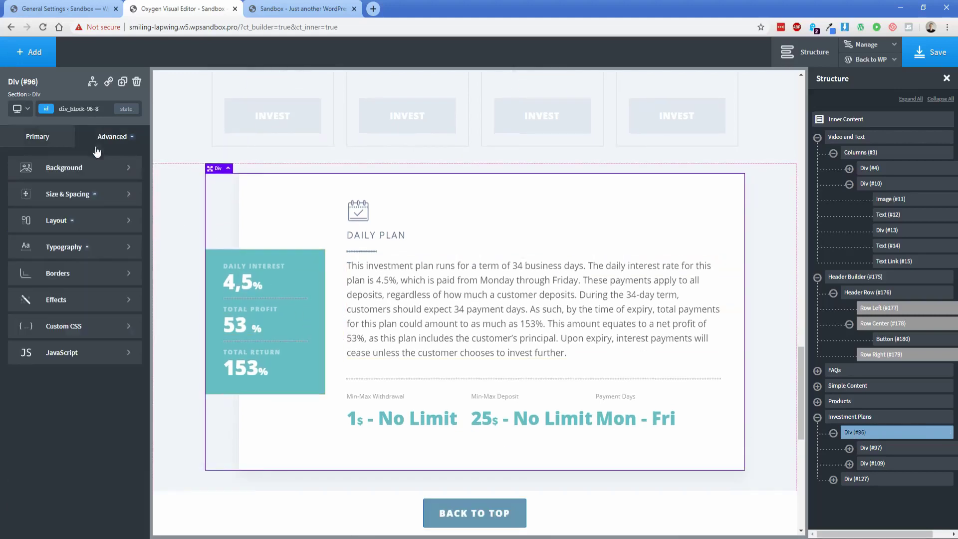
pyautogui.click(82, 222)
pyautogui.scroll(-5, 58, 384)
pyautogui.scroll(-1, 57, 385)
pyautogui.click(42, 444)
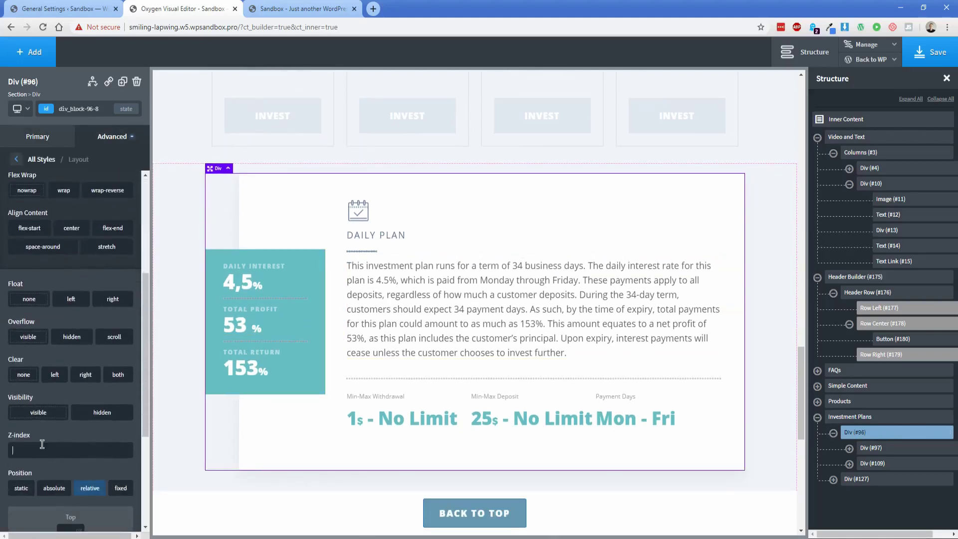
# Save the page and return to the live WordPress page
pyautogui.click(931, 52)
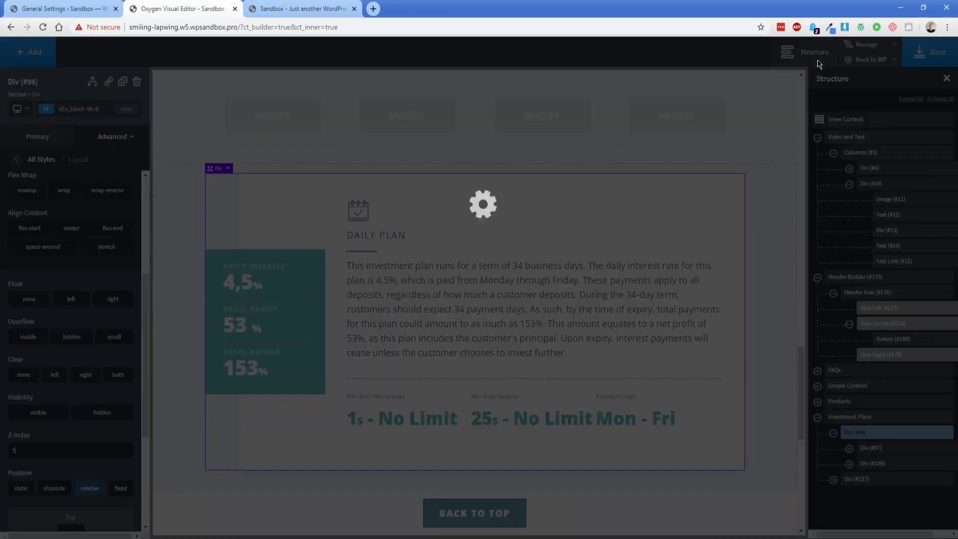
pyautogui.click(302, 9)
pyautogui.moveTo(252, 50)
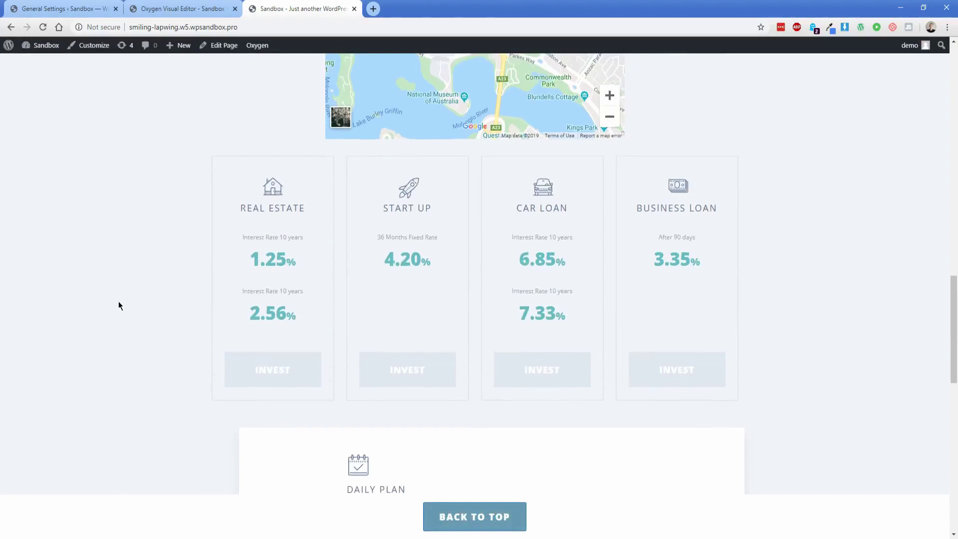
# Scroll the live page to check how the plan blocks sit under the header
pyautogui.scroll(-8, 119, 304)
pyautogui.scroll(1, 110, 310)
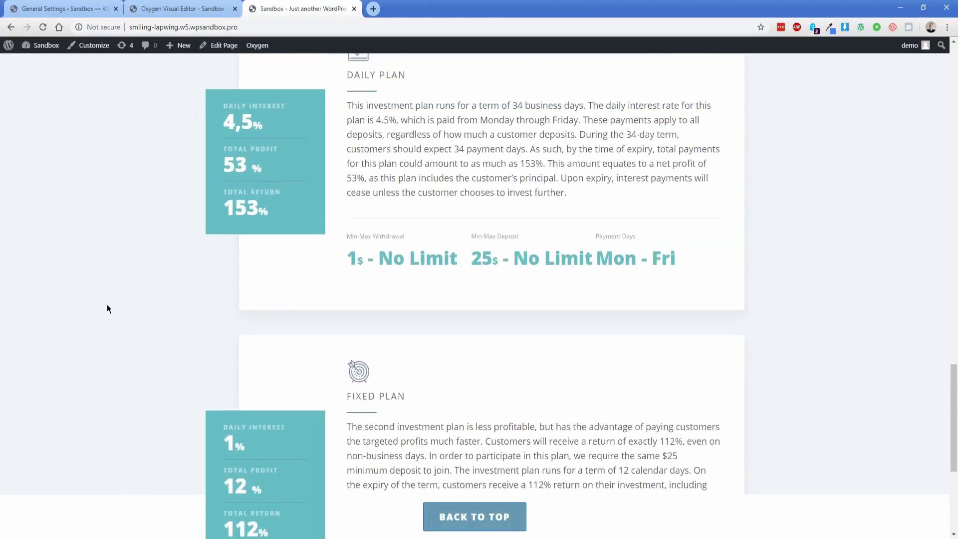
pyautogui.scroll(6, 107, 308)
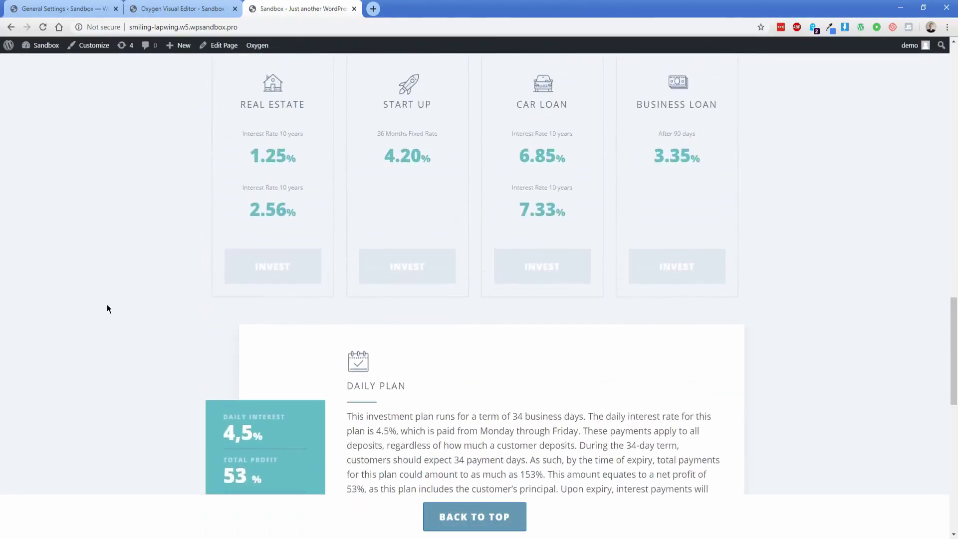
pyautogui.scroll(-2, 107, 309)
# Give the Fixed Plan block (Div #127) a z-index of 5, save, and reload the live page
pyautogui.click(184, 5)
pyautogui.scroll(-3, 185, 332)
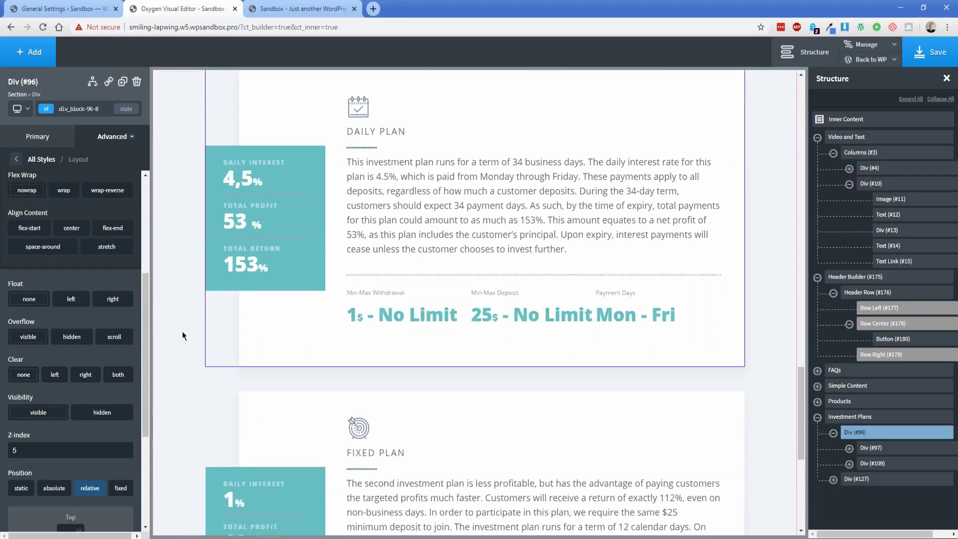
pyautogui.click(214, 411)
pyautogui.click(113, 136)
pyautogui.click(117, 217)
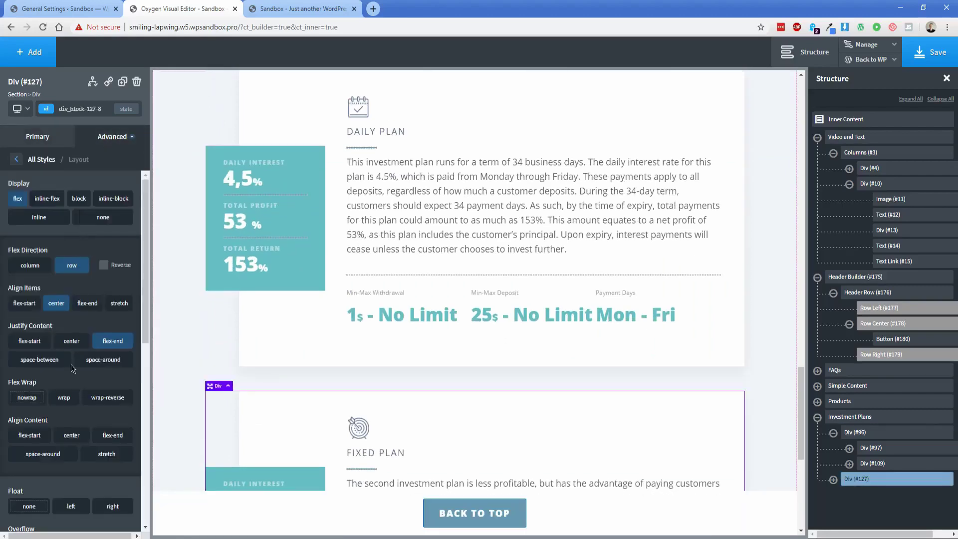
pyautogui.scroll(-3, 56, 384)
pyautogui.click(33, 450)
pyautogui.write('5')
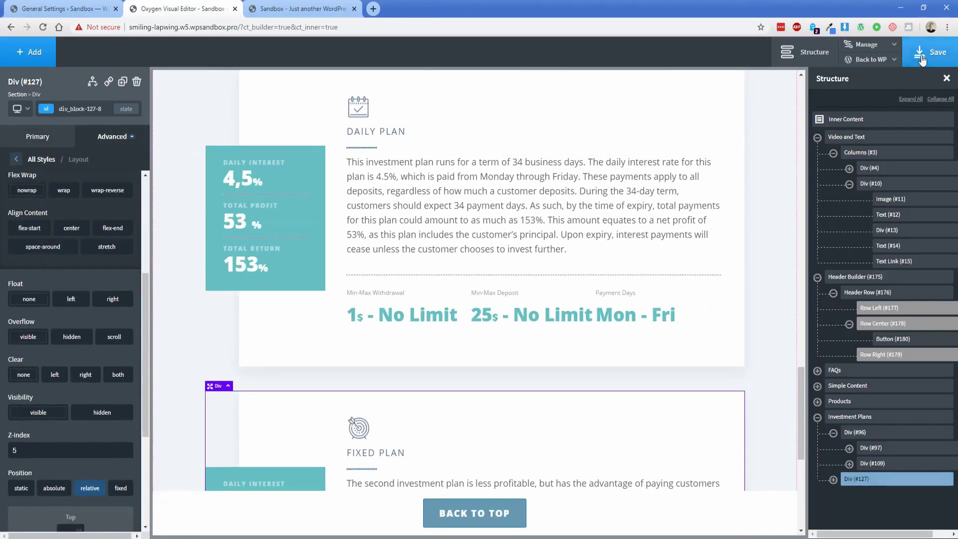
pyautogui.click(930, 52)
pyautogui.click(304, 4)
pyautogui.click(43, 27)
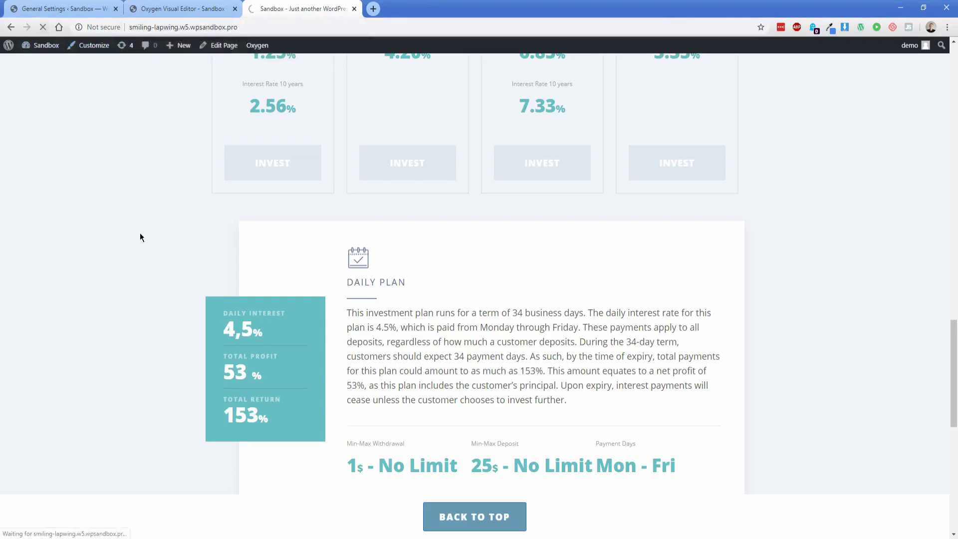
pyautogui.scroll(-5, 118, 260)
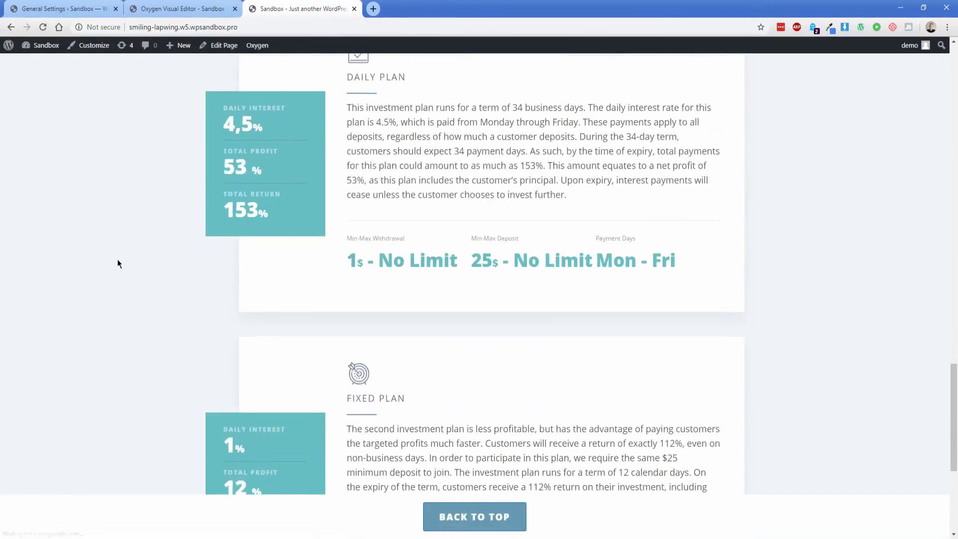
pyautogui.scroll(-5, 116, 259)
pyautogui.scroll(5, 115, 256)
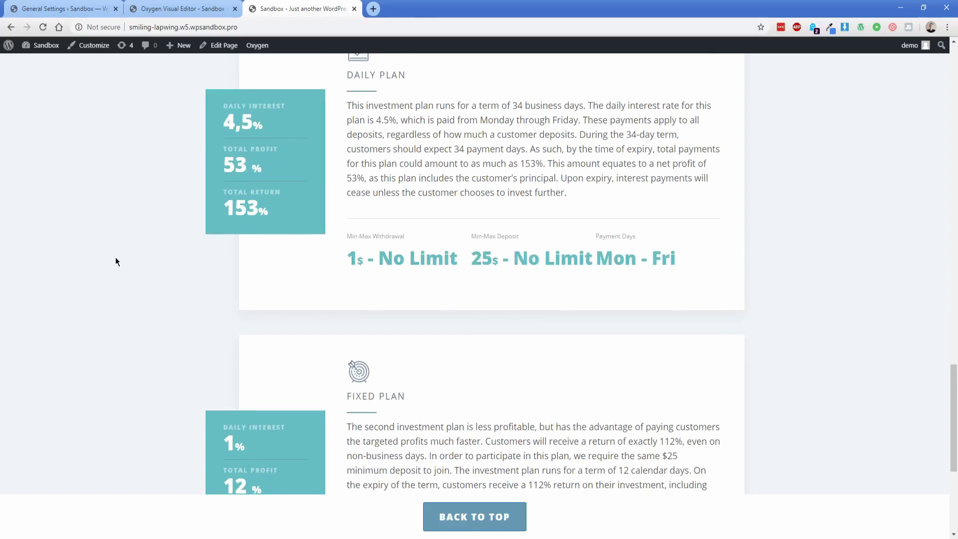
pyautogui.scroll(2, 116, 257)
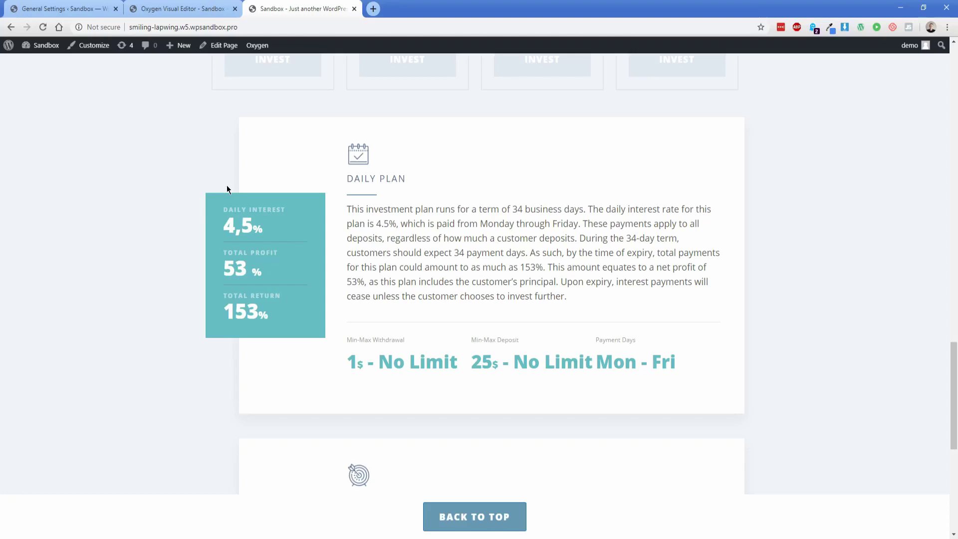
pyautogui.scroll(5, 199, 239)
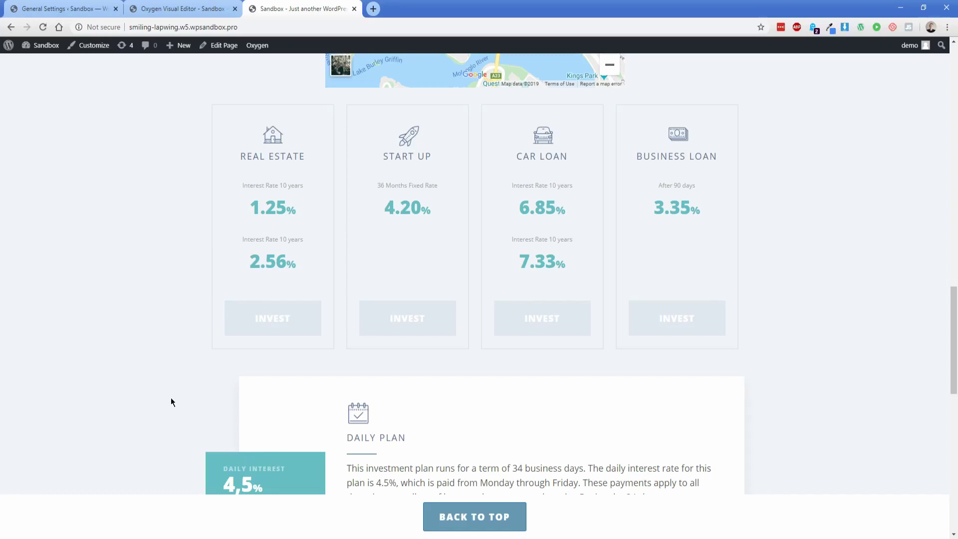
pyautogui.click(436, 514)
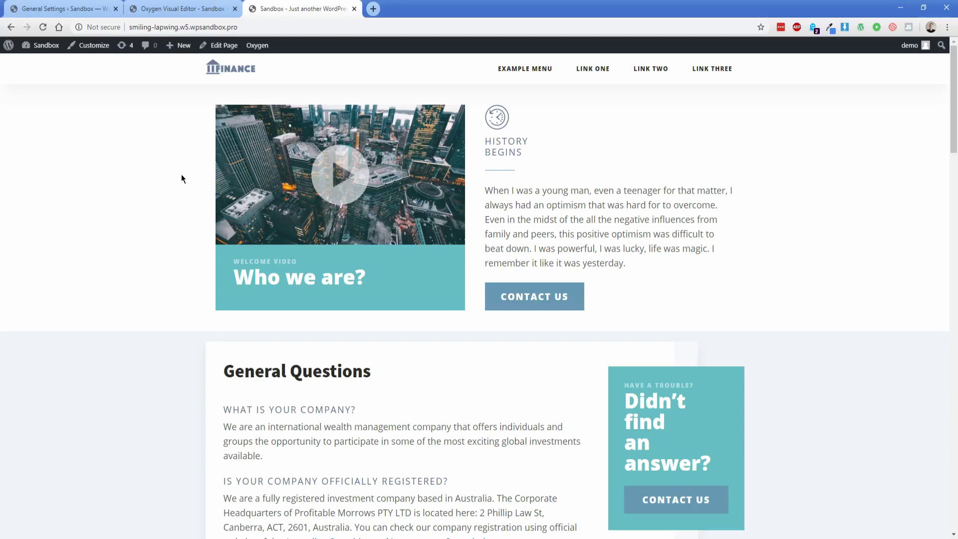
# Back in the editor, select Header Builder (#175) to show its Sticky and Overlay options
pyautogui.click(182, 9)
pyautogui.click(851, 280)
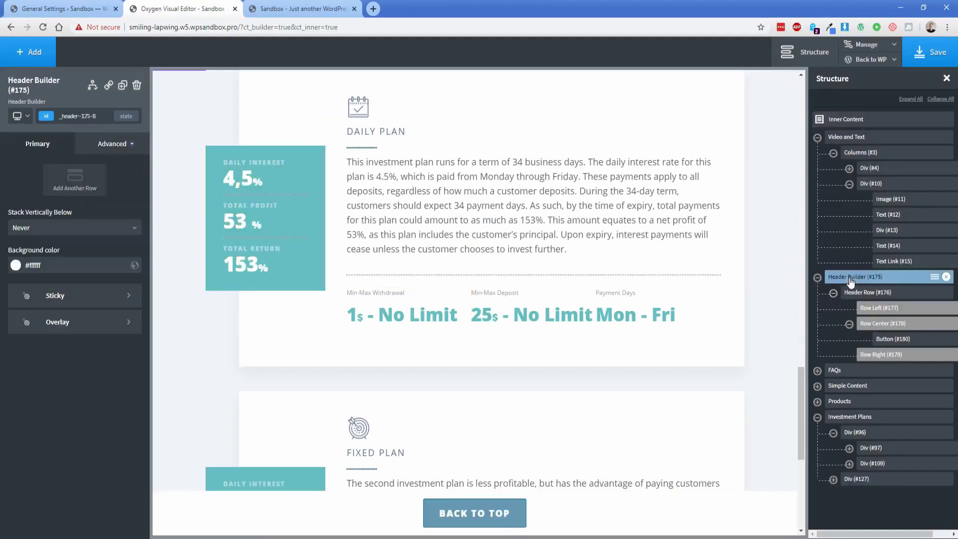